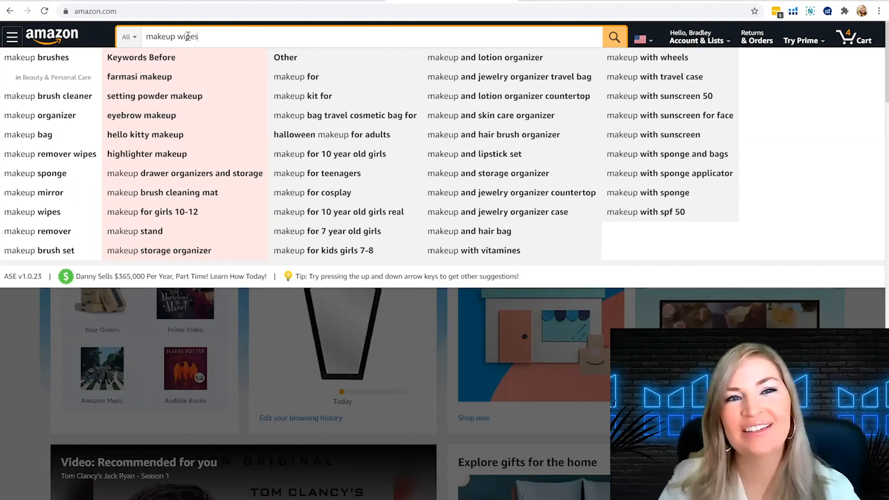
Step: Run the search for makeup wipes and open the Neutrogena Makeup Remover Cleansing Face Wipes twin pack (50 count) listing
key("Return")
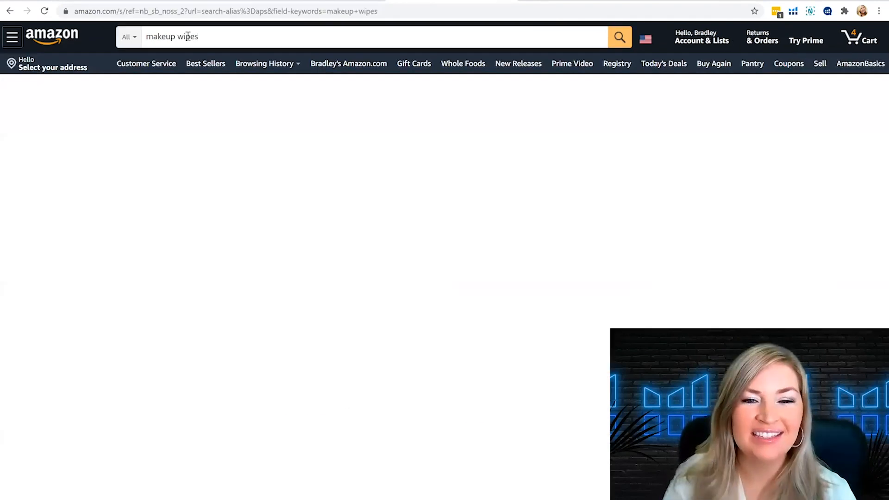
scroll(537, 307, "down", 1)
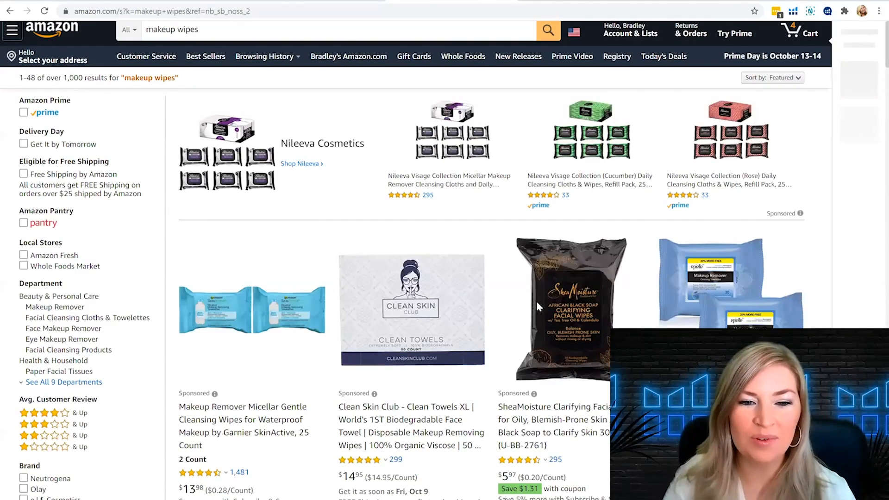
scroll(537, 305, "down", 10)
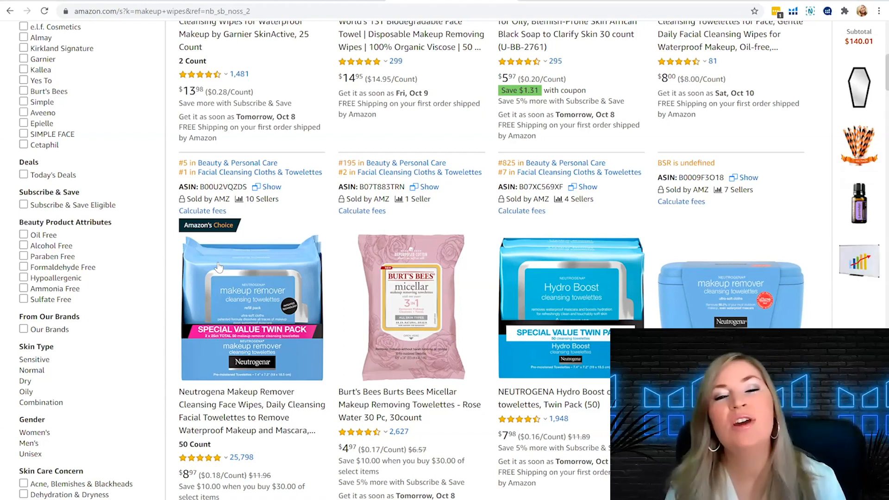
left_click(224, 402)
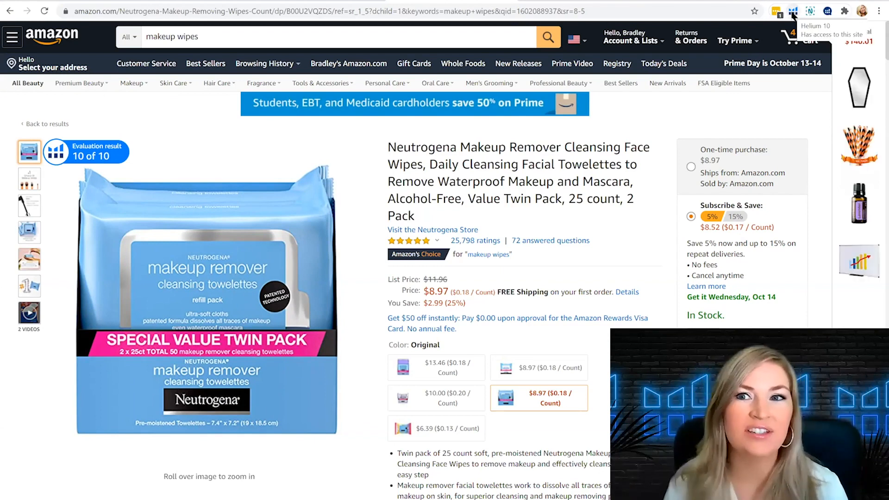
Step: Extract the product's 1-, 2- and 3-star reviews with the Helium 10 extension's Review Insights
left_click(793, 13)
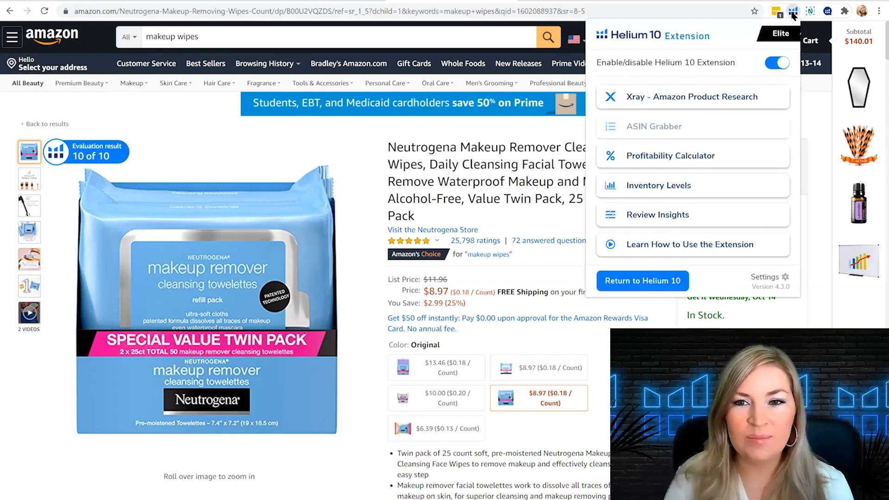
left_click(649, 220)
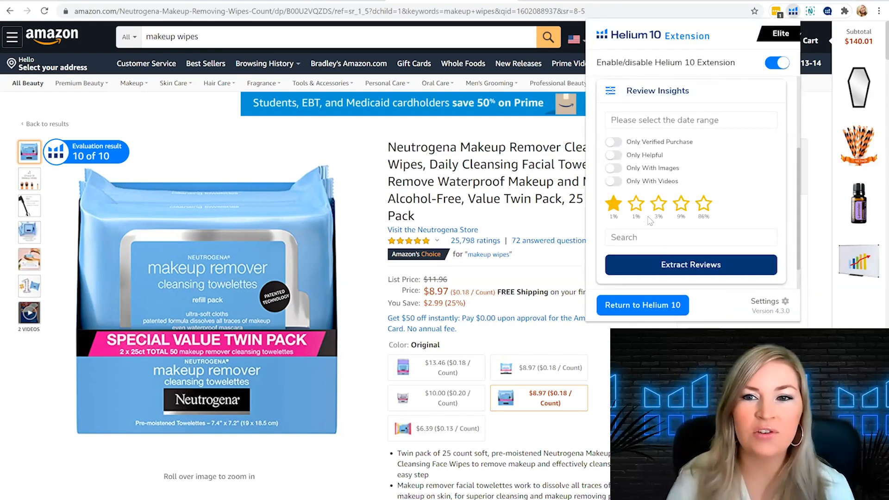
left_click(637, 205)
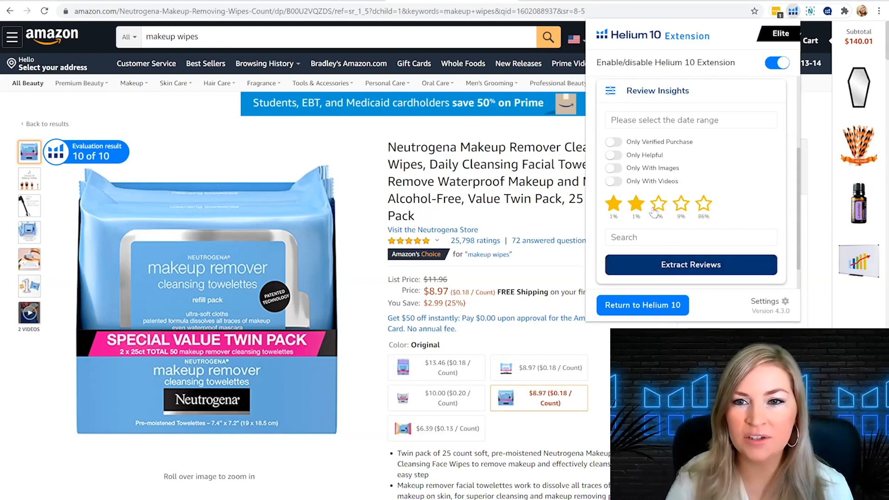
left_click(658, 204)
left_click(692, 269)
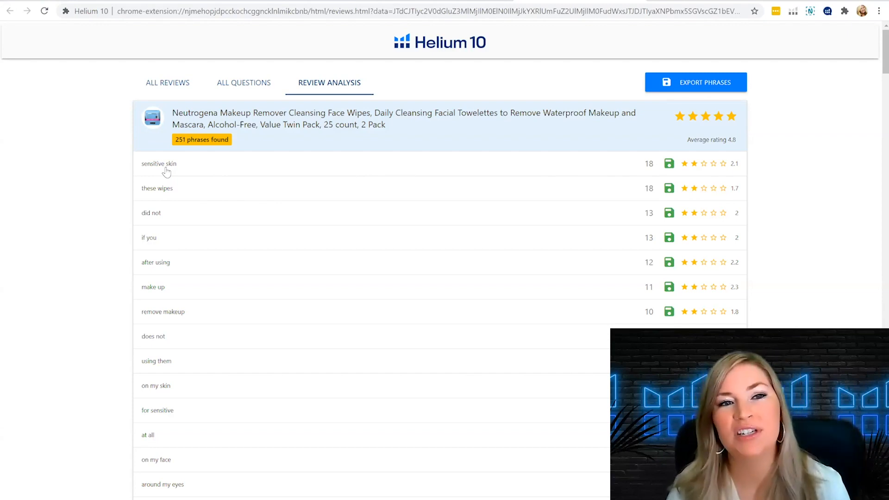
Step: In the review analysis, expand the phrase "sensitive skin", read the critical reviews containing it, and collapse it again
left_click(167, 172)
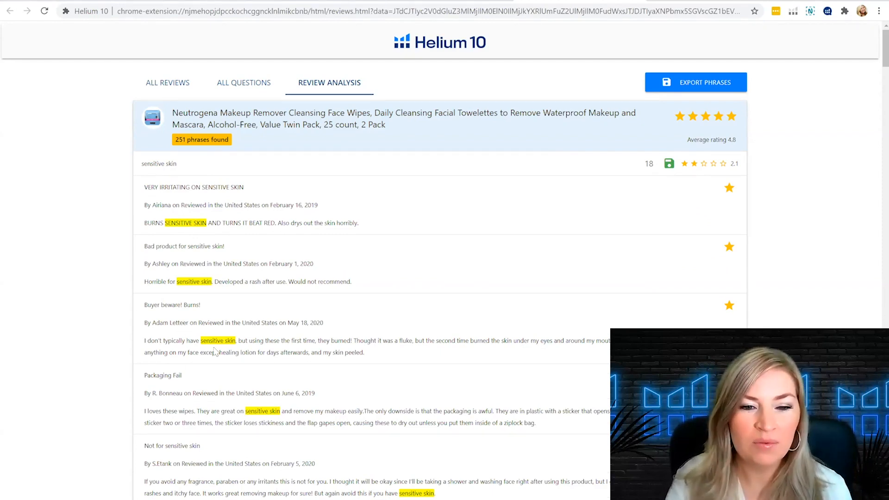
scroll(214, 352, "down", 2)
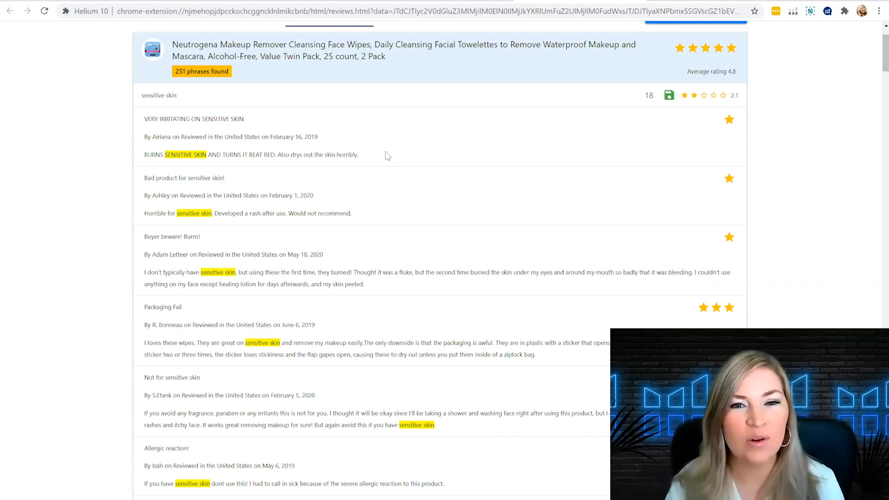
scroll(386, 156, "up", 2)
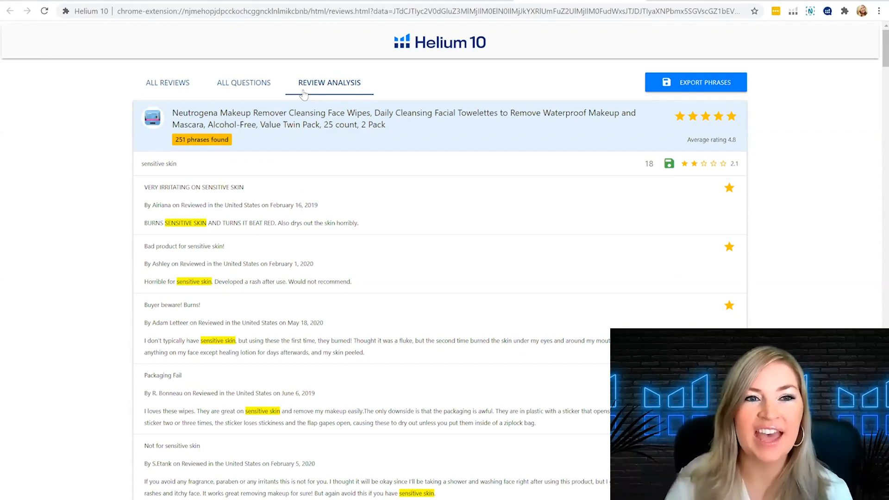
left_click(153, 164)
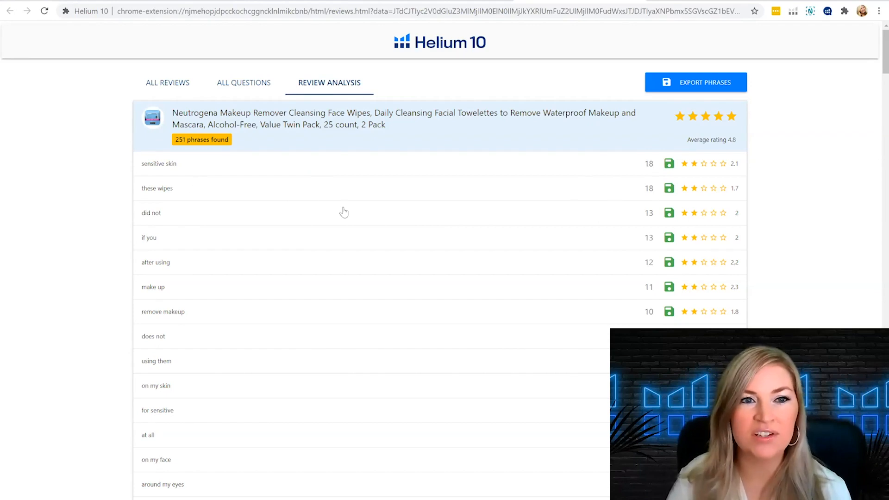
Step: Expand the phrase "did not" to read the complaints that mention it, and collapse it again
left_click(160, 218)
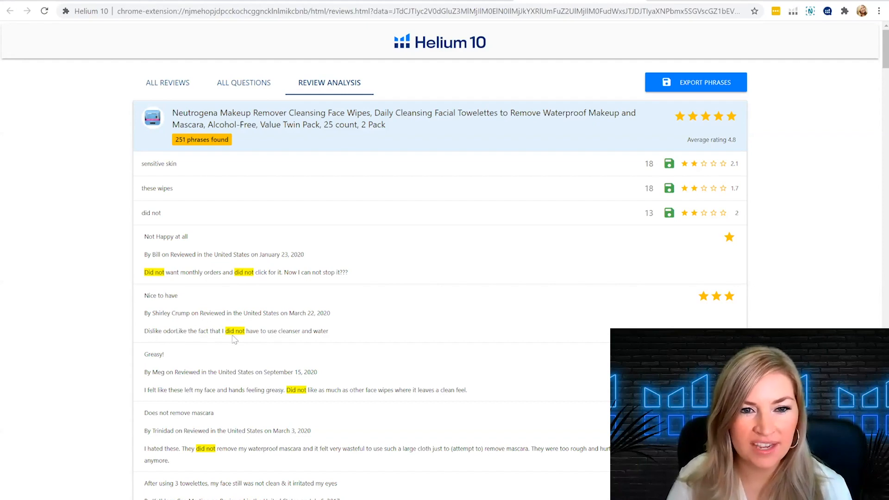
scroll(255, 340, "down", 1)
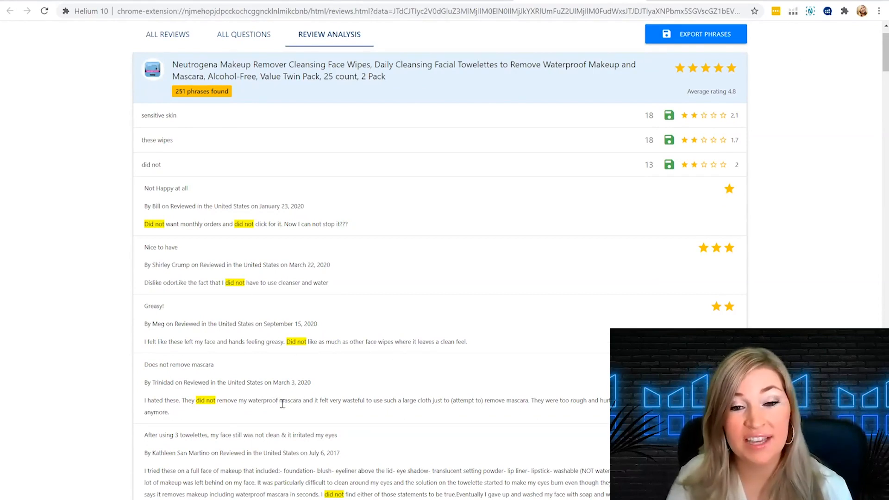
left_click(157, 167)
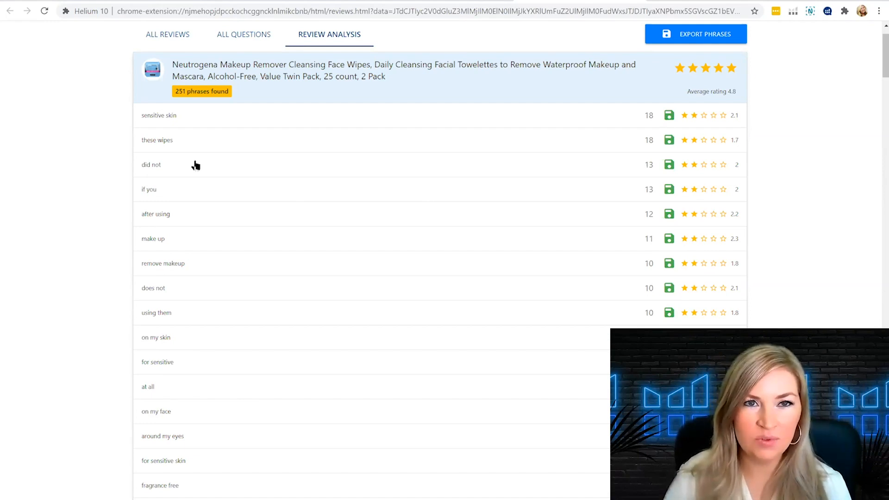
scroll(456, 93, "up", 1)
Step: Return to the Amazon listing and extract only its 4- and 5-star reviews with Review Insights
left_click(451, 1)
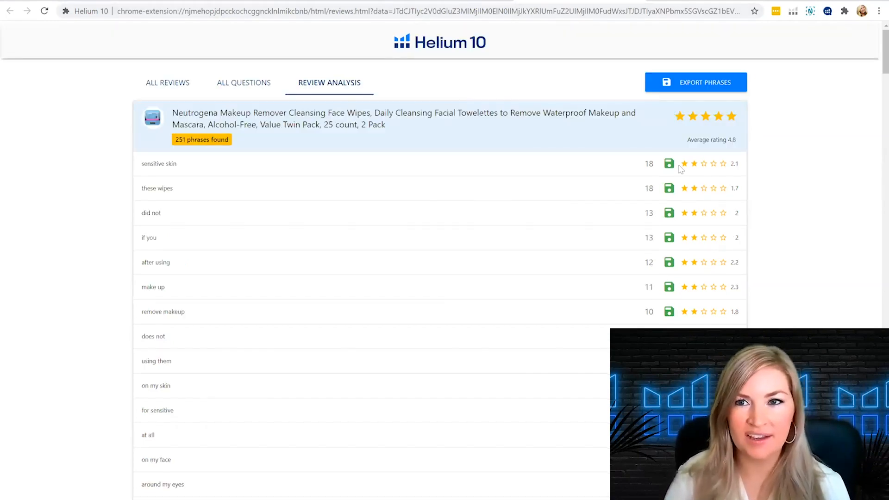
left_click(792, 12)
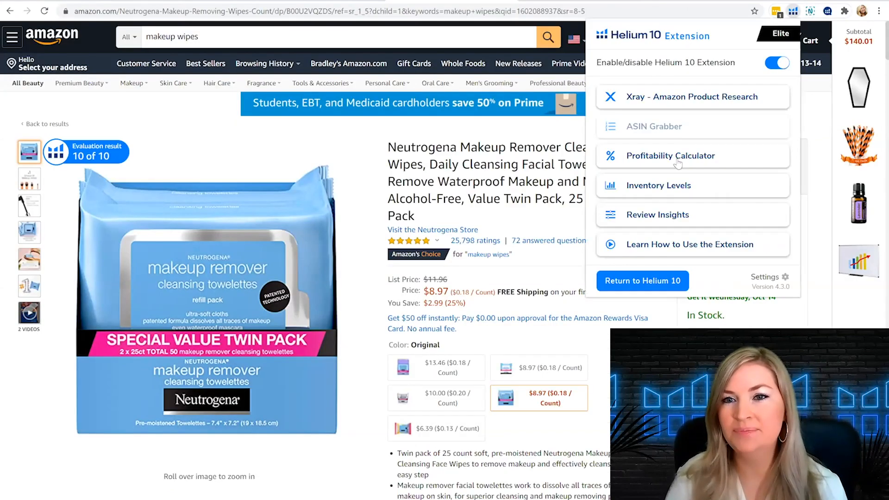
left_click(661, 217)
left_click(681, 204)
left_click(704, 205)
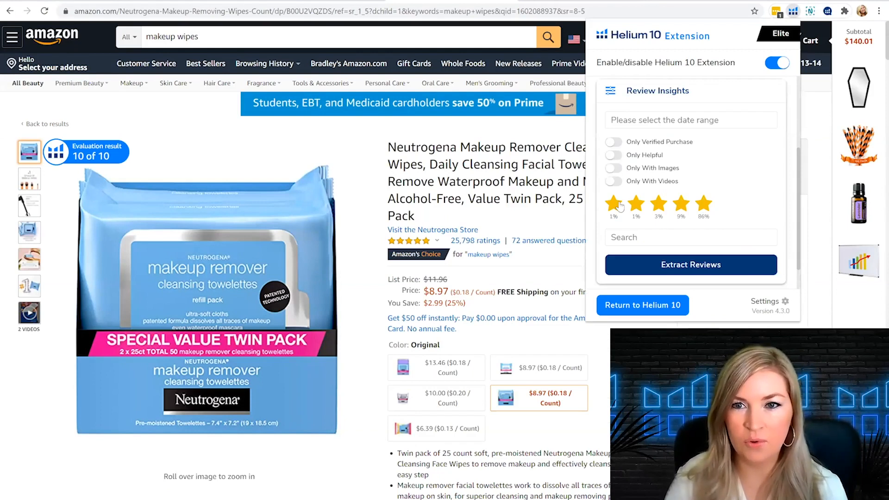
left_click(636, 206)
left_click(658, 204)
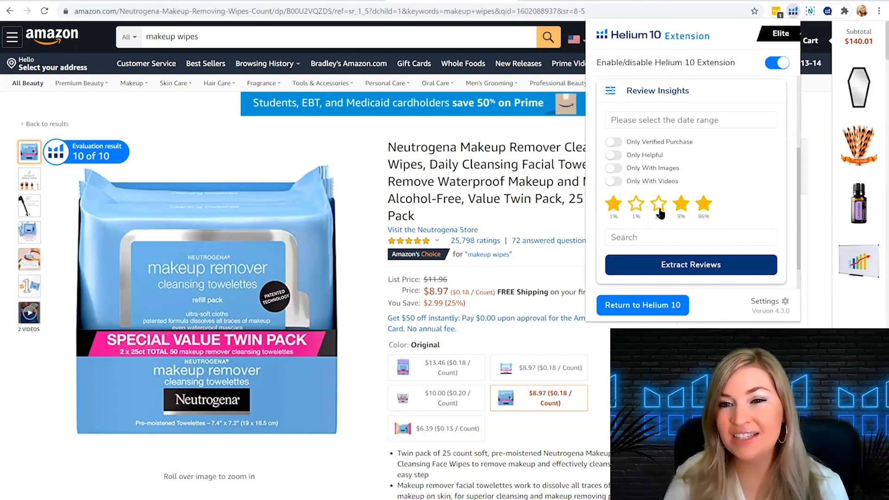
left_click(619, 208)
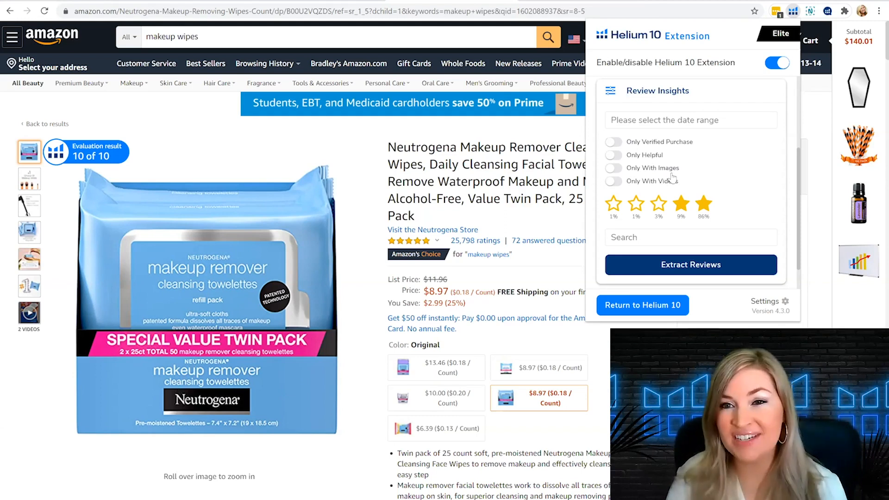
left_click(667, 271)
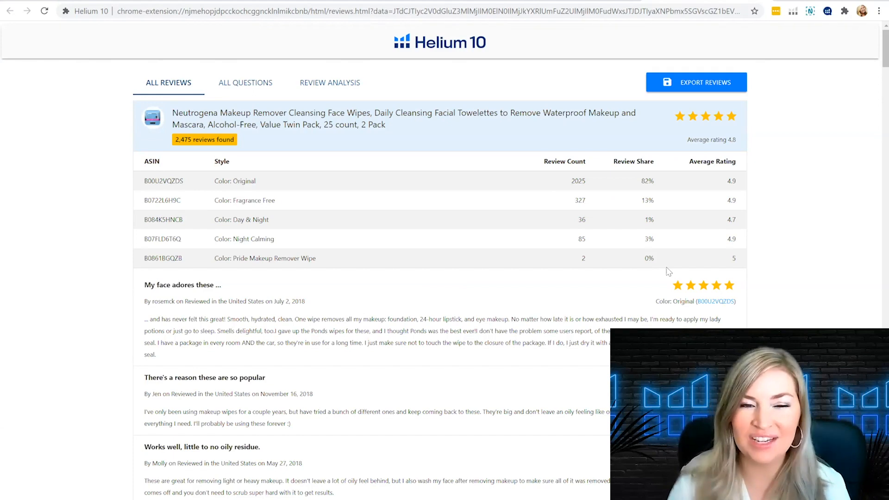
Step: Show the phrase analysis of the positive reviews and expand the phrase "make up" to read its reviews
left_click(317, 89)
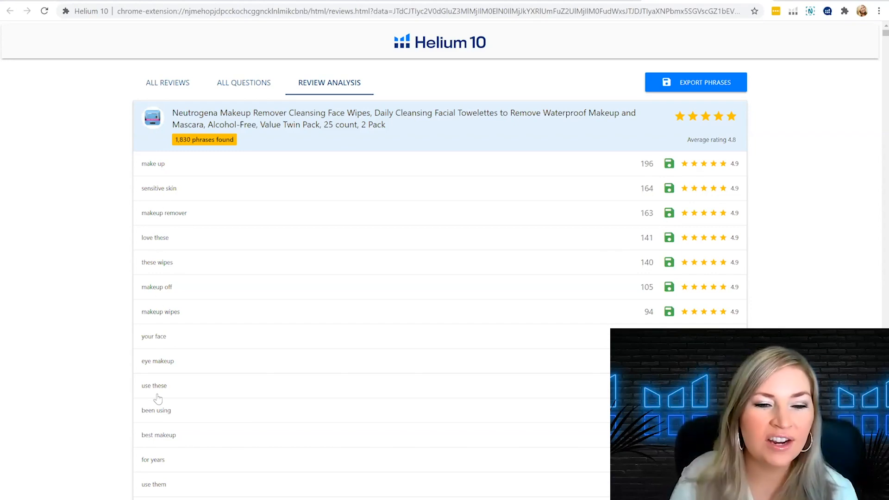
scroll(157, 397, "down", 2)
scroll(157, 397, "up", 2)
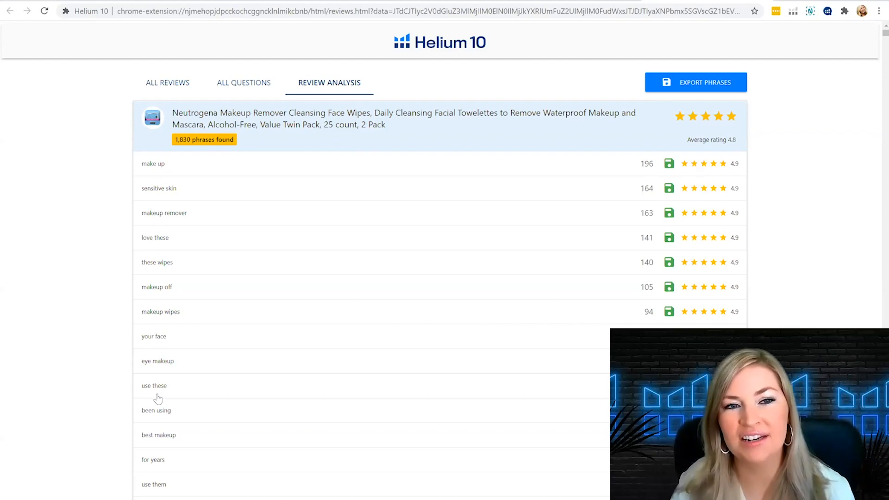
left_click(156, 164)
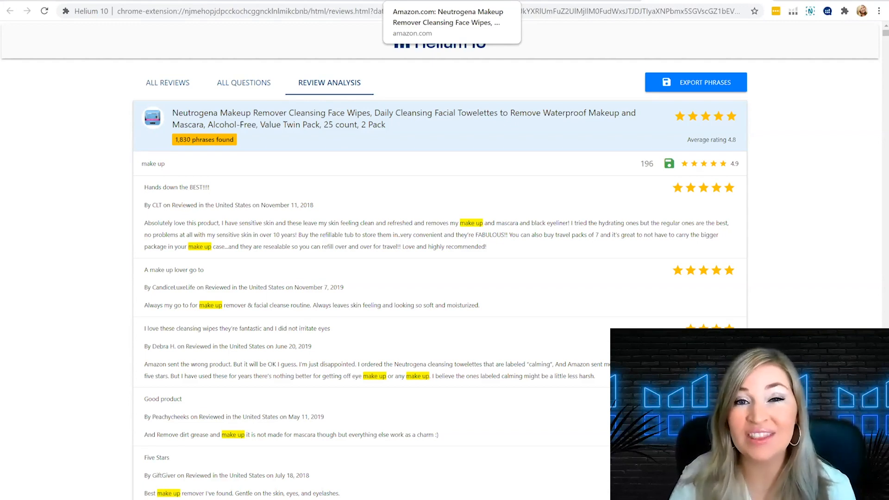
Step: Return to the Neutrogena listing on Amazon and open it in Helium 10's Listing Optimizer
left_click(449, 1)
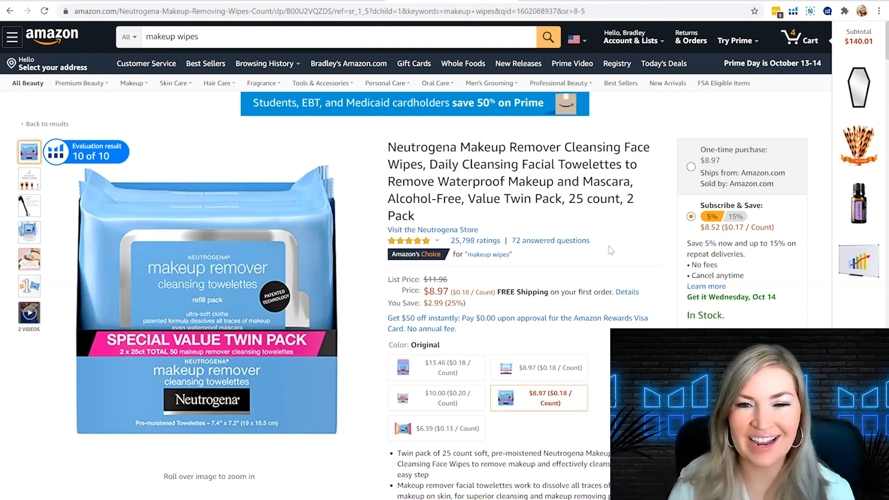
scroll(610, 251, "down", 2)
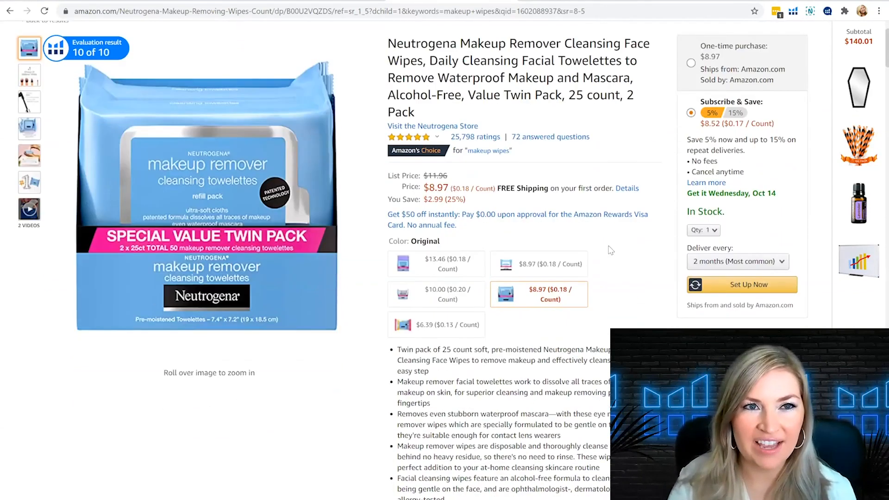
scroll(610, 250, "down", 1)
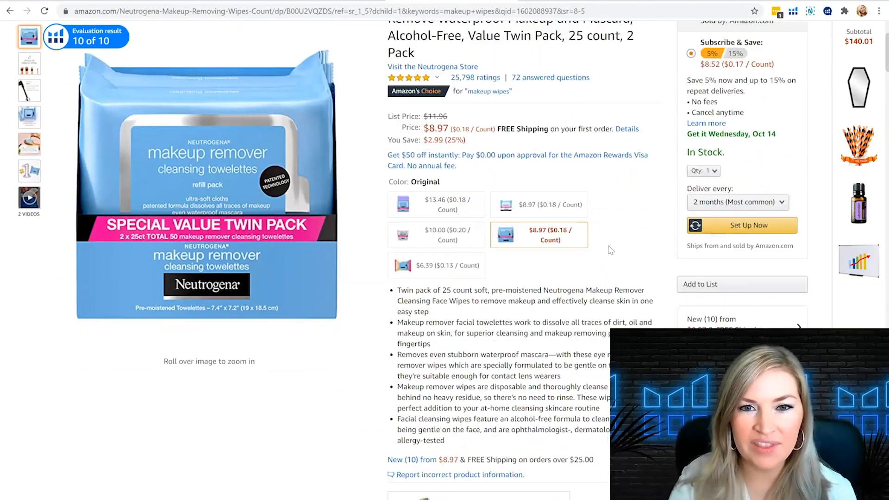
scroll(609, 246, "down", 4)
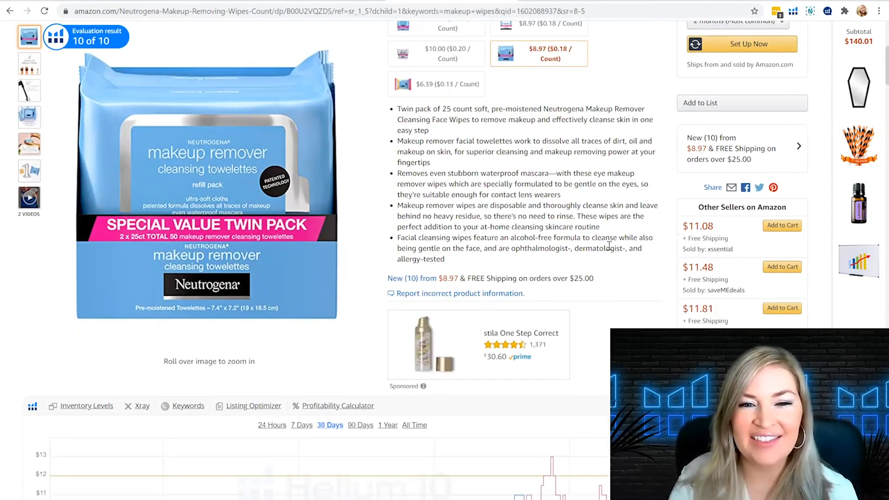
scroll(610, 246, "down", 1)
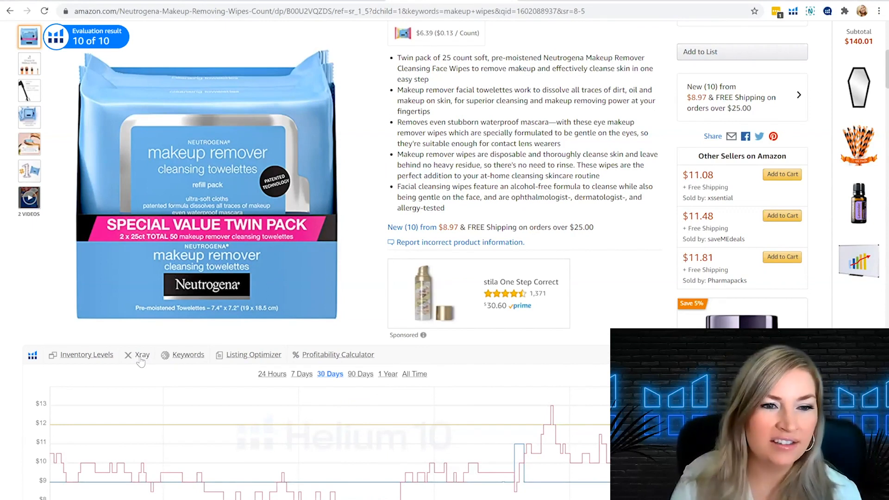
left_click(254, 357)
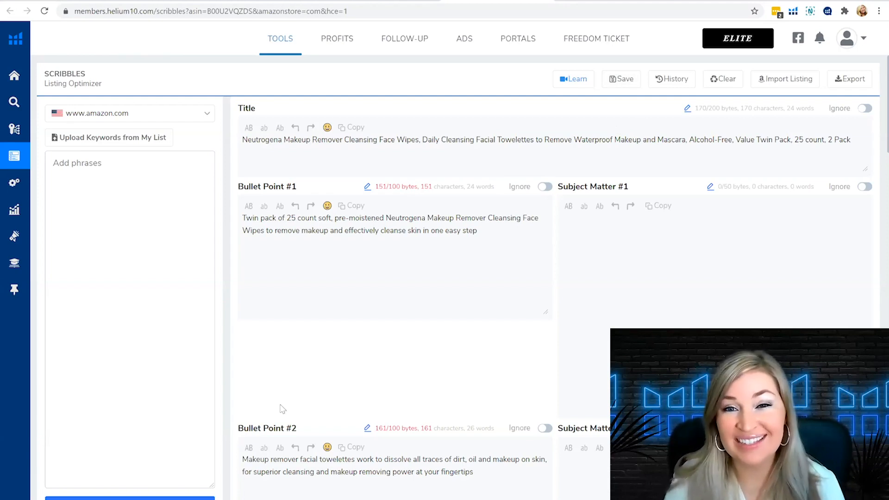
Step: View the saved version history of the listing in Scribbles and close it
left_click(667, 82)
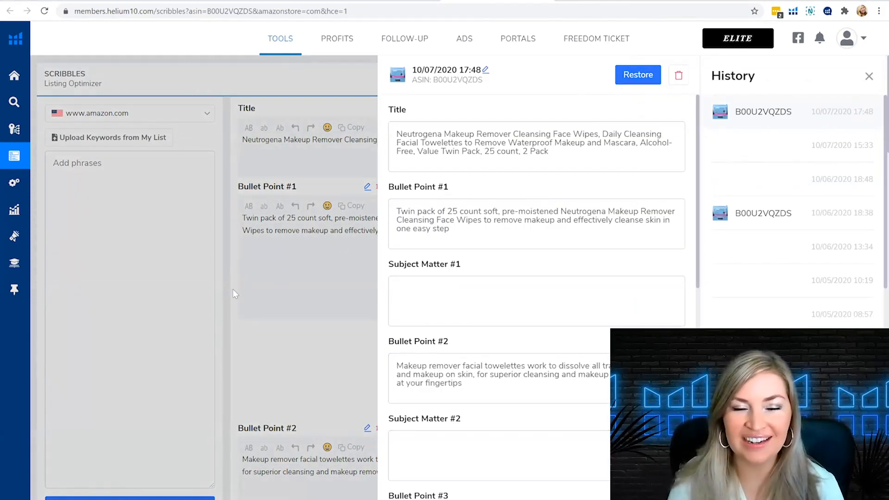
left_click(267, 265)
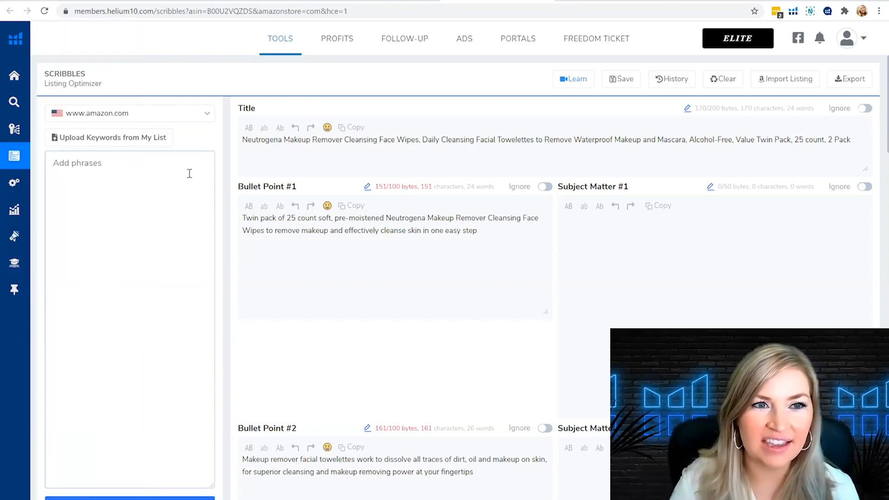
Step: Load the saved "Makeup Wipes Full Keyword List" into Scribbles and review which words the listing uses
left_click(162, 141)
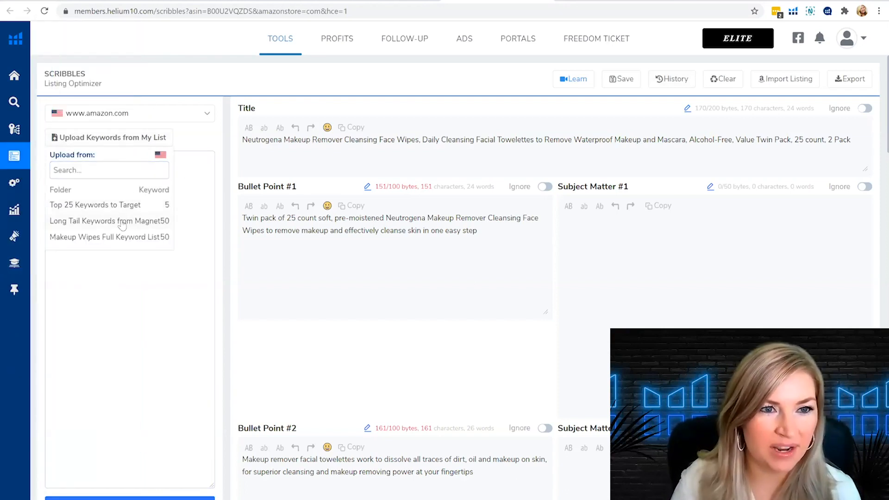
left_click(115, 239)
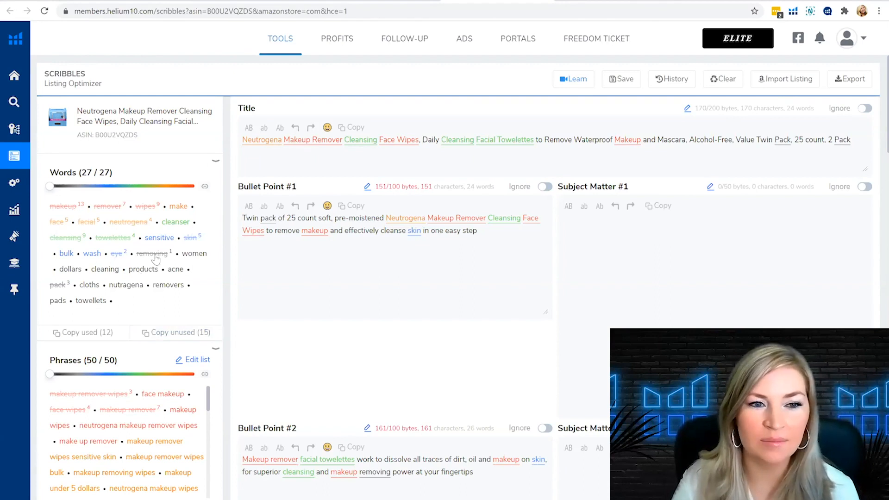
scroll(156, 260, "down", 1)
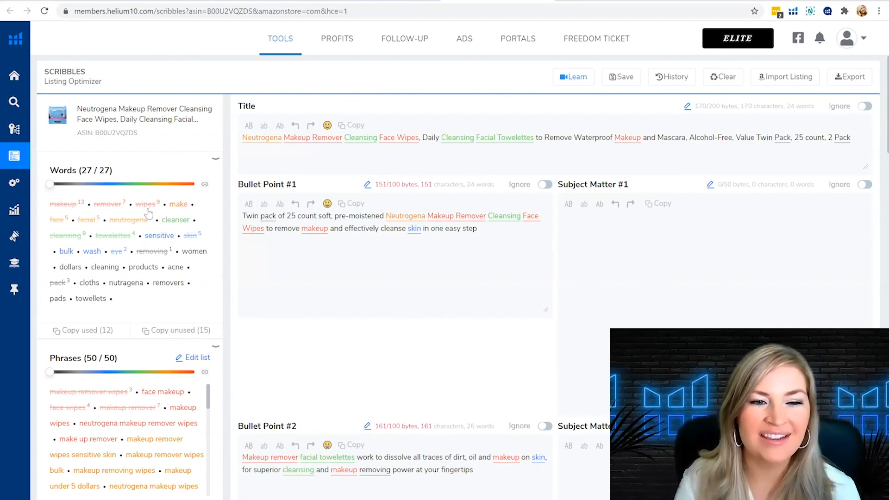
Step: Look over the imported listing's title, bullet points and description to see where the keywords are used
scroll(148, 213, "down", 2)
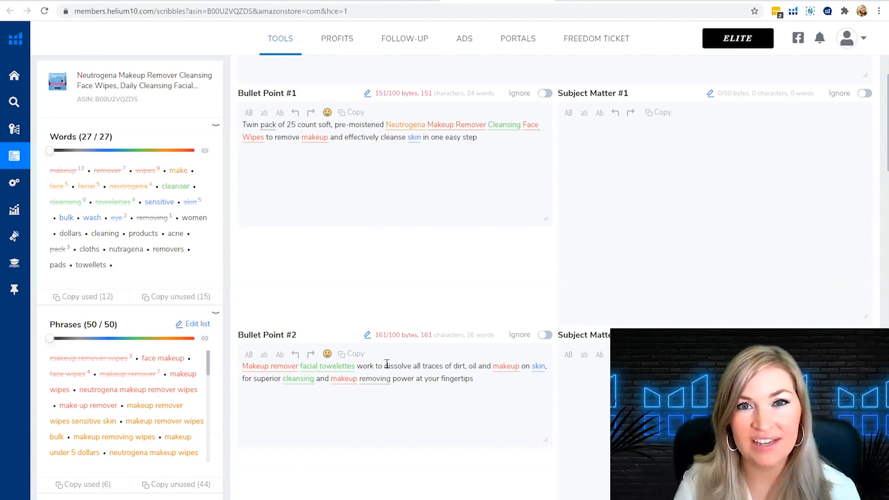
scroll(387, 364, "up", 2)
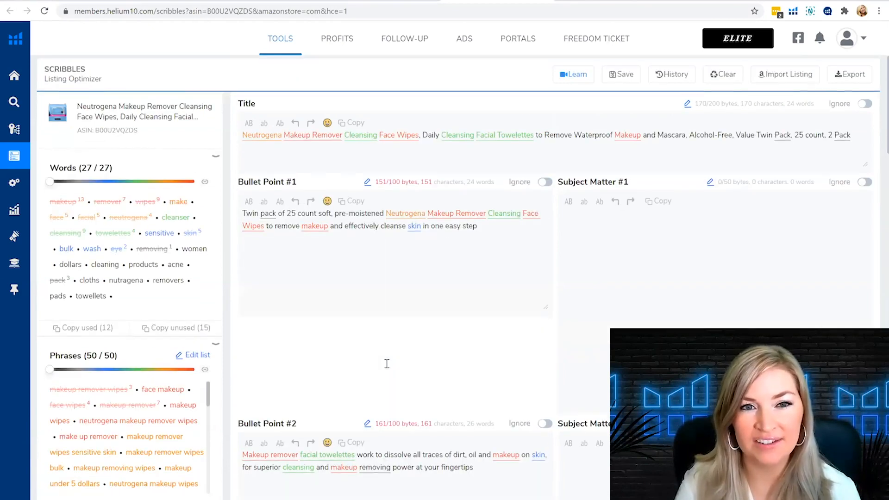
scroll(387, 364, "down", 1)
scroll(361, 254, "down", 14)
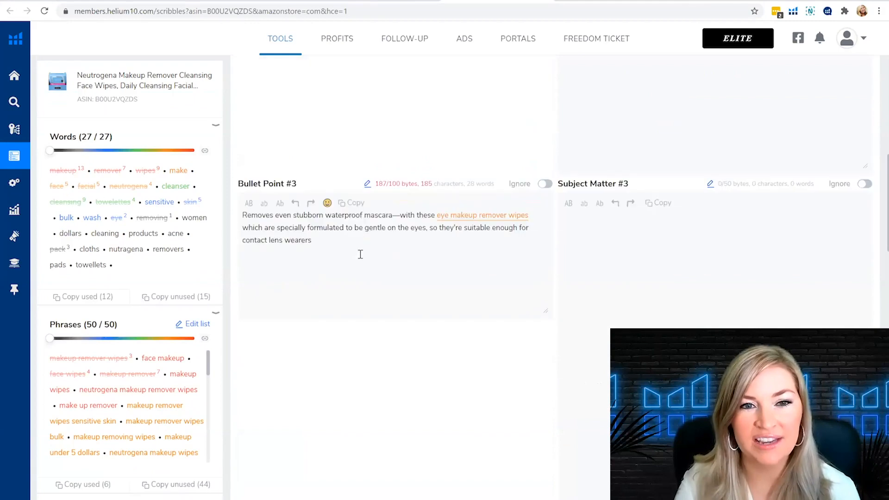
scroll(342, 478, "down", 7)
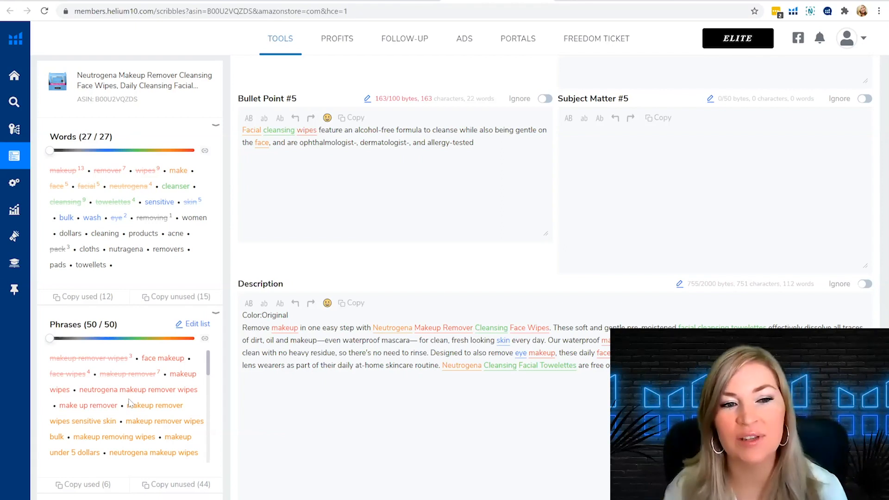
Step: Narrow the phrase list to the 7 highest-priority phrases, restore all 50 and read through the full list
left_click_drag(50, 339, 170, 350)
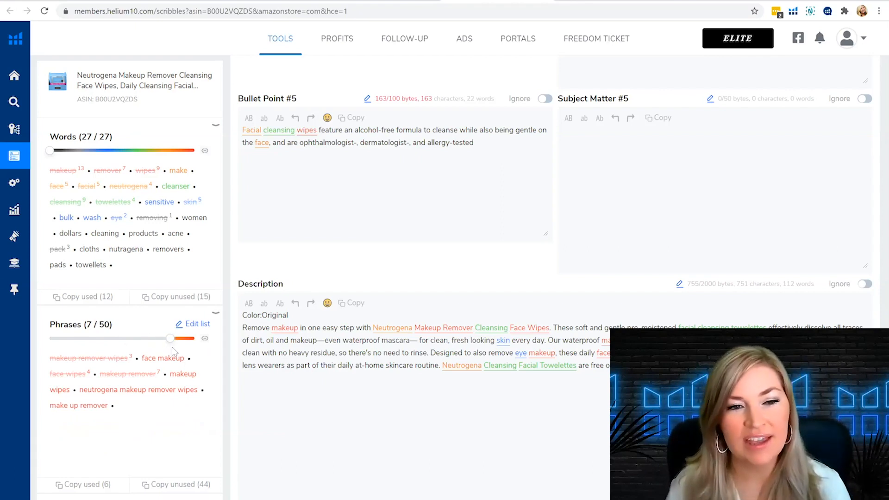
left_click_drag(172, 348, 62, 346)
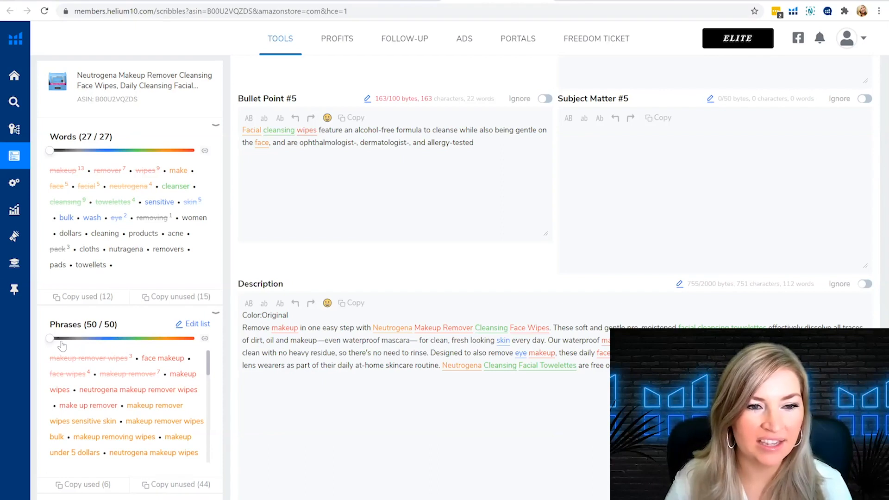
scroll(144, 377, "down", 5)
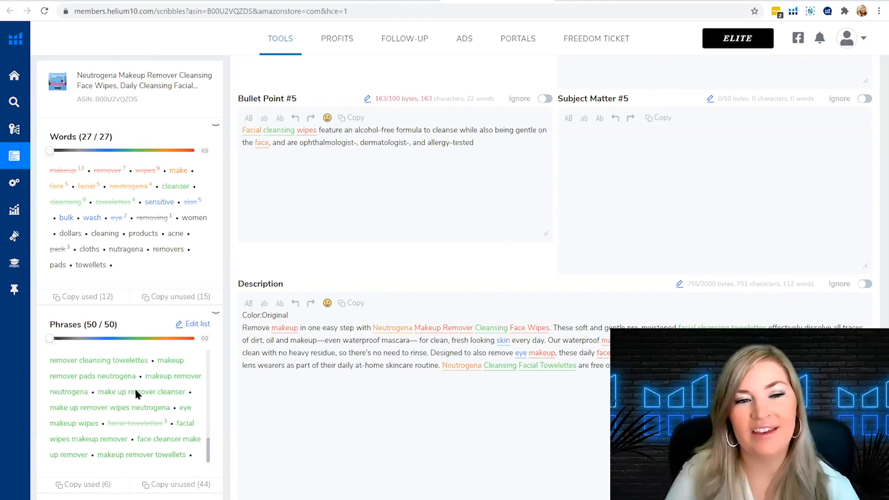
scroll(135, 393, "up", 10)
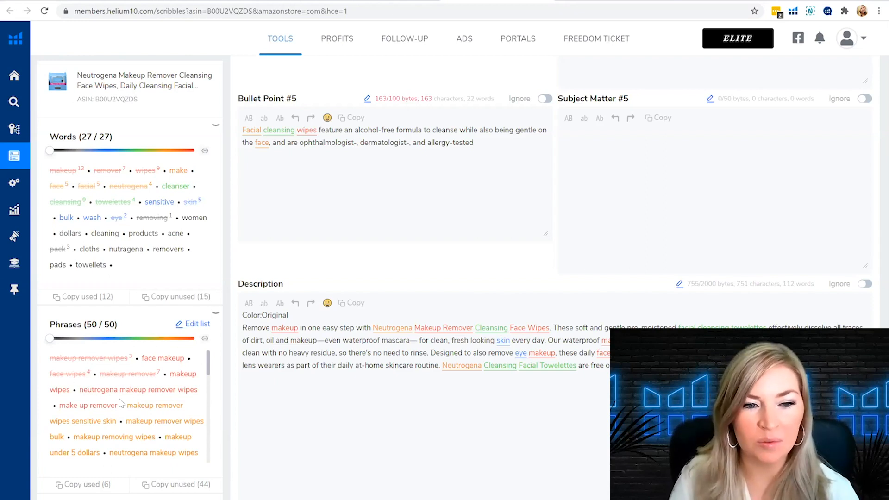
Step: Filter the phrase list to the 20 highest-priority phrases and read through them
left_click_drag(125, 339, 147, 350)
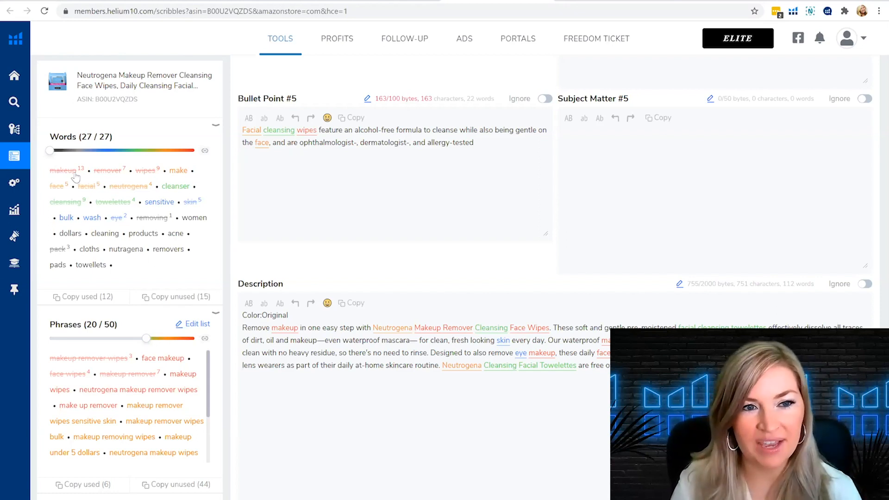
scroll(114, 393, "down", 5)
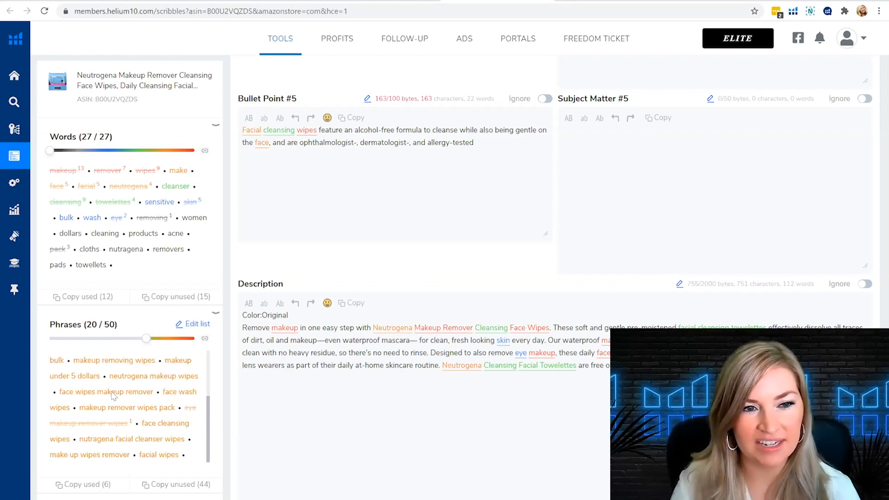
scroll(114, 421, "up", 3)
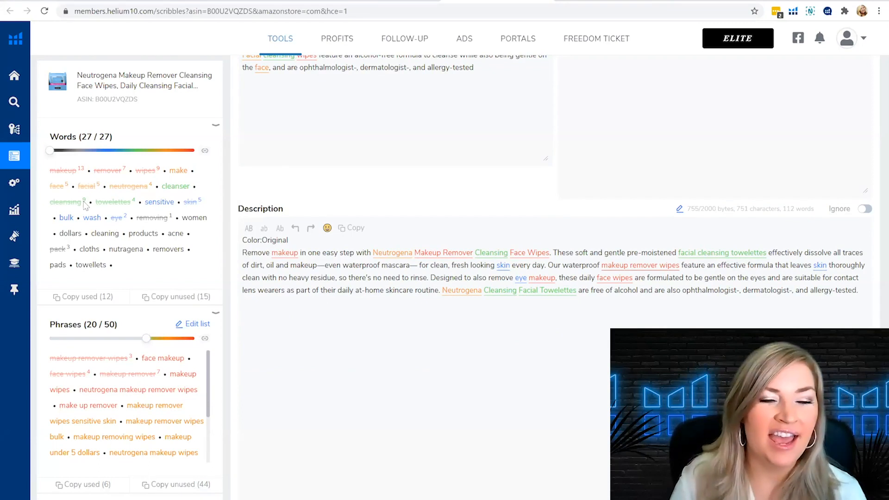
Step: Hide the already used words and phrases, and look over the listing fields from the title to the search terms
scroll(83, 203, "down", 1)
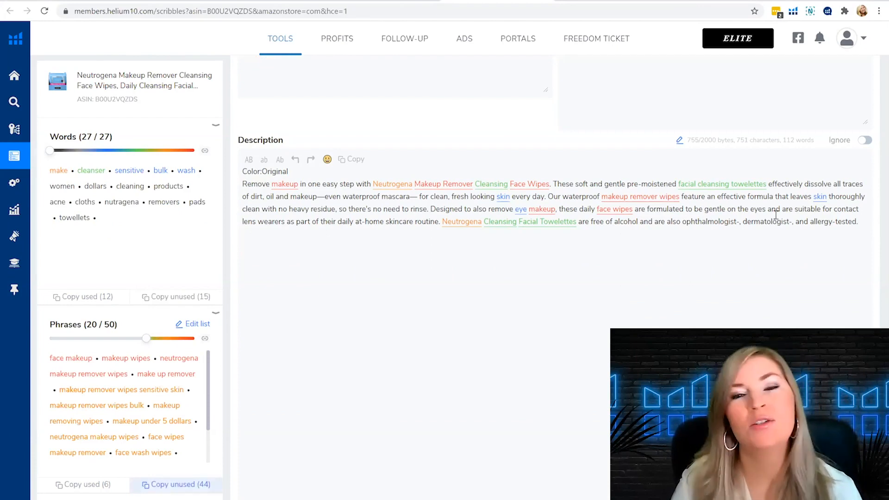
scroll(776, 215, "up", 20)
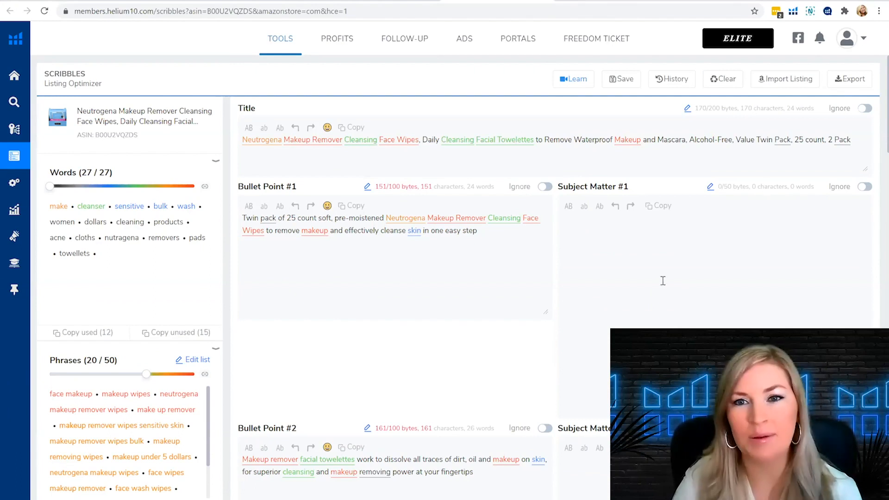
scroll(663, 281, "down", 20)
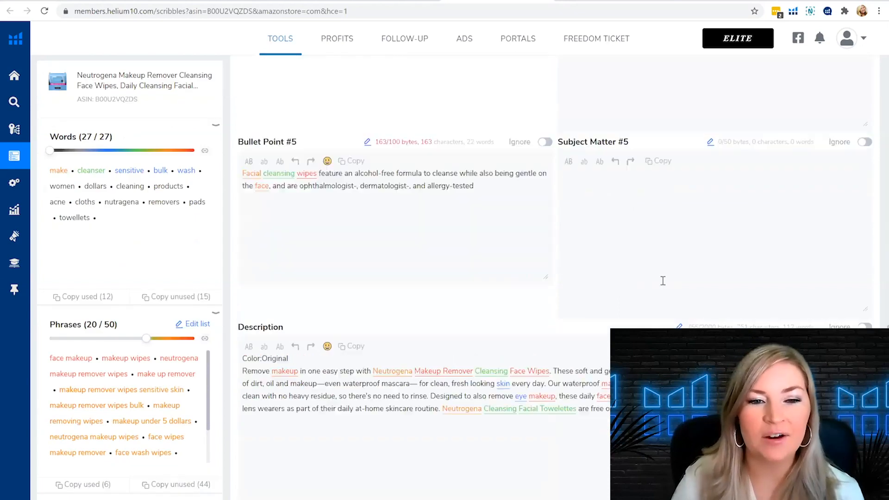
scroll(663, 281, "up", 2)
scroll(663, 280, "down", 6)
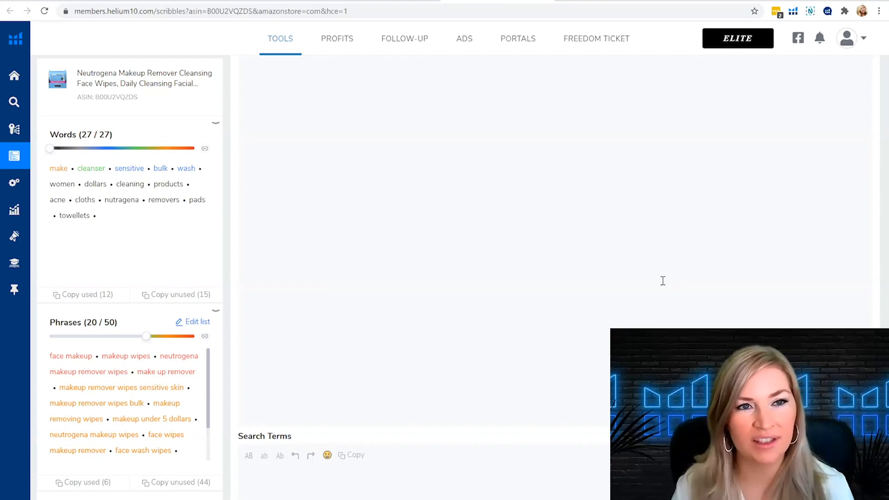
scroll(663, 281, "up", 20)
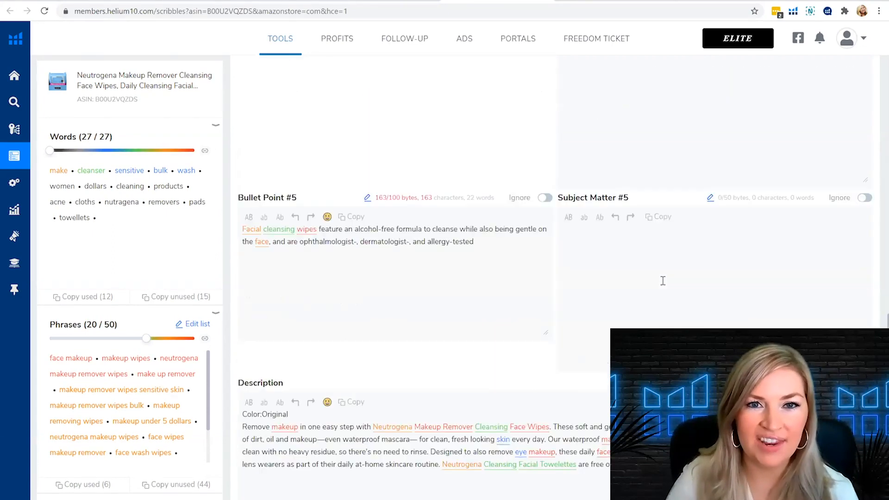
scroll(663, 281, "up", 2)
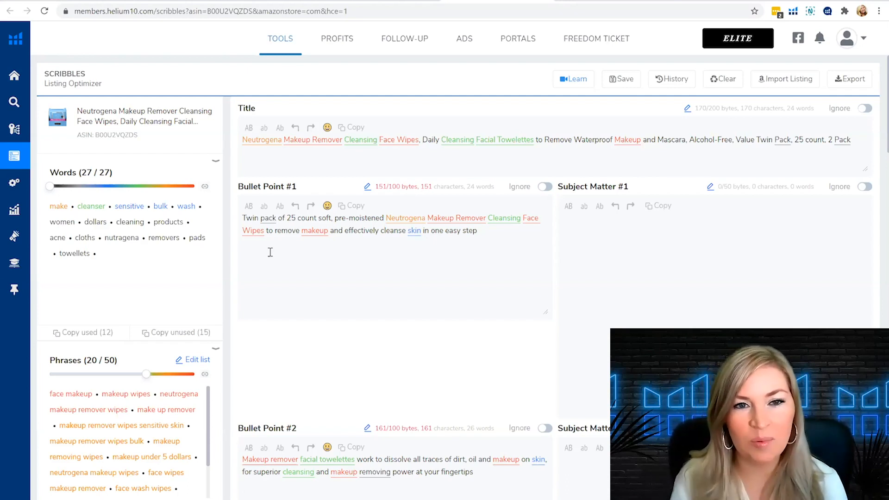
Step: Add the heading "#1 MAKEUP REMOVING WIPES FOR WATERPROOF MASCARA--" at the start of Bullet Point #1
left_click(244, 217)
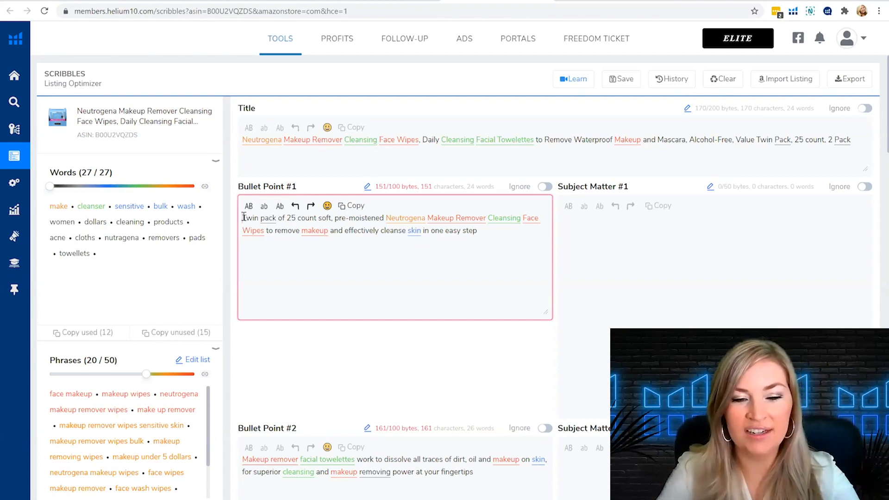
type("#1 ")
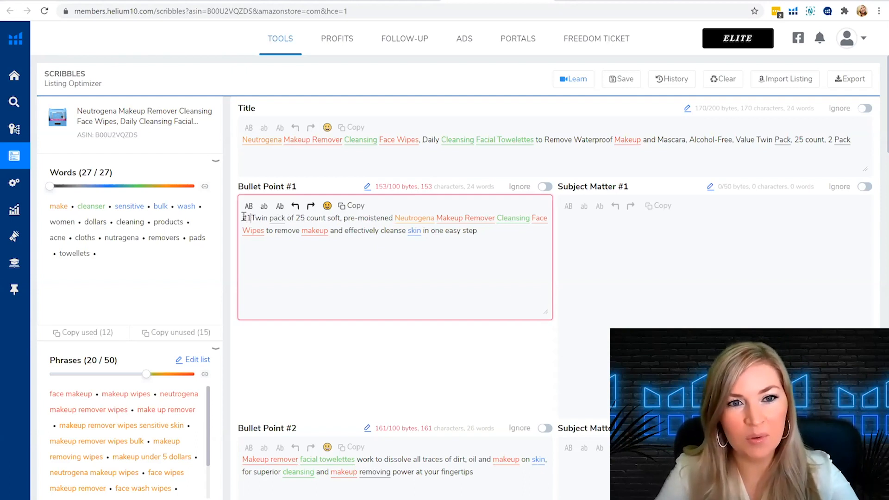
type("M")
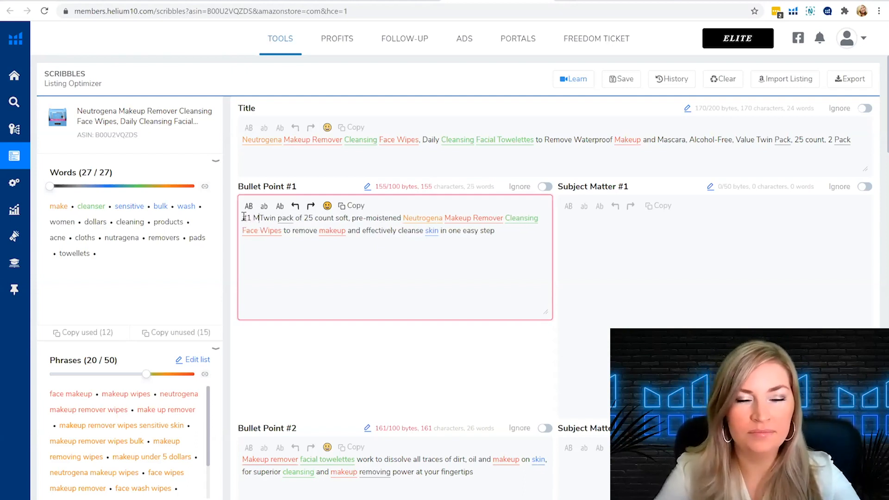
type("KAEU")
key("BackSpace")
key("BackSpace")
key("BackSpace")
key("BackSpace")
type("AKEUP")
type("VING WIPES")
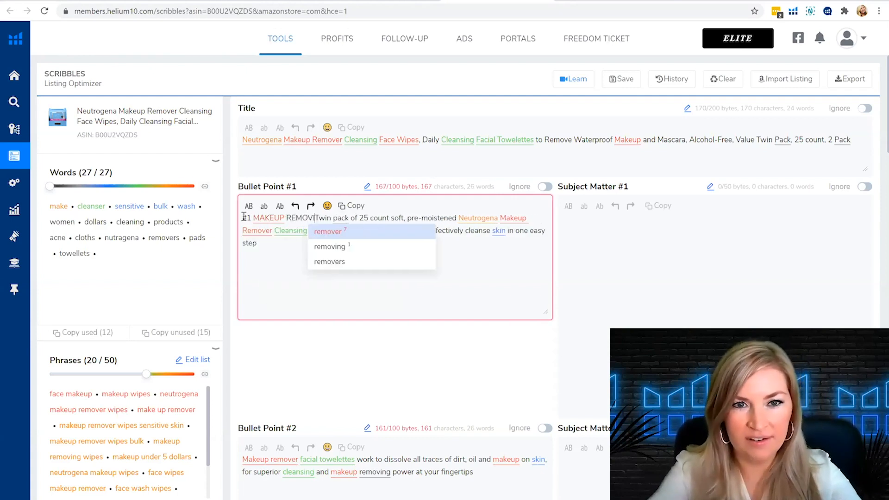
type(" FOR WA")
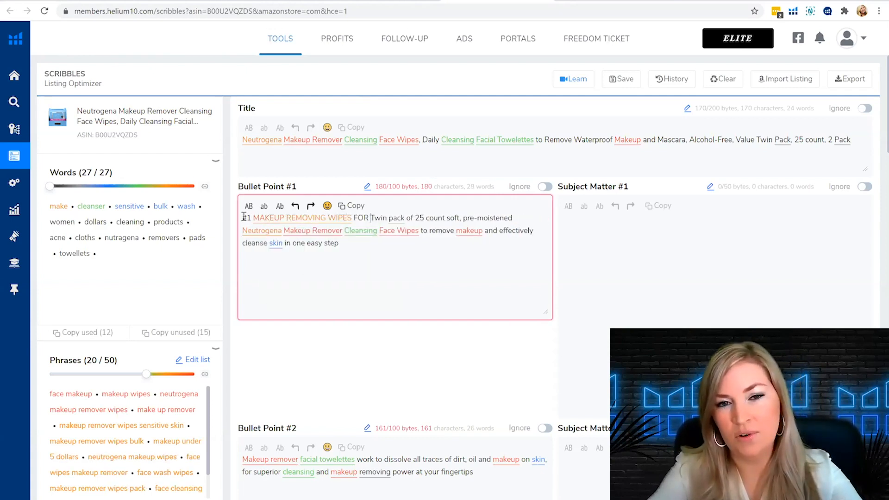
type("TERPROOF MASCARA--")
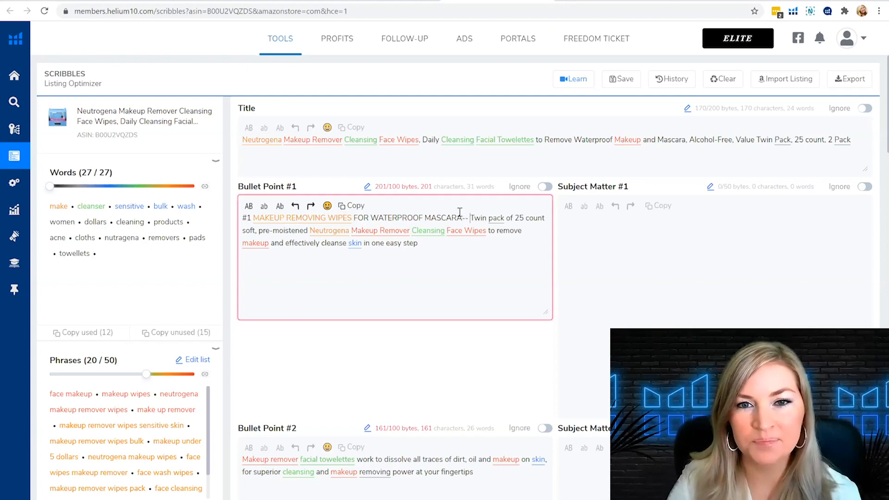
Step: Try lowercase and title case on the heading in Bullet Point #1, and return it to all capitals
left_click_drag(469, 218, 242, 221)
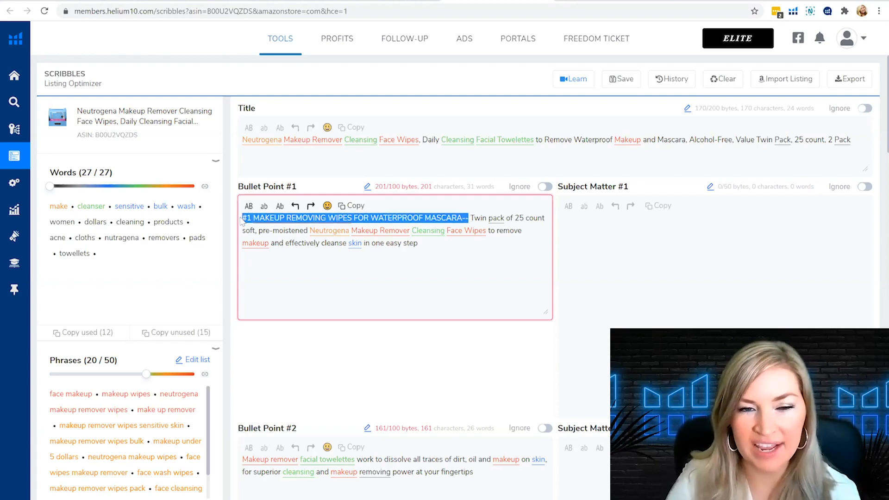
left_click(265, 209)
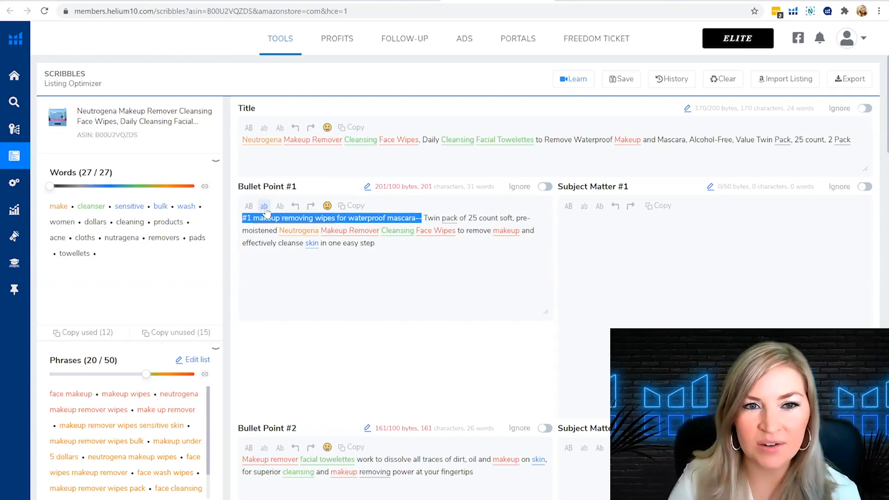
left_click(280, 208)
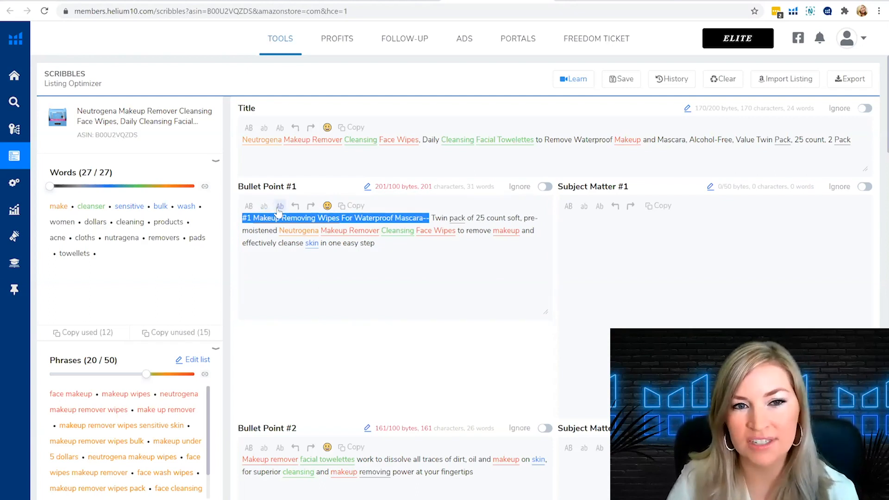
left_click(249, 206)
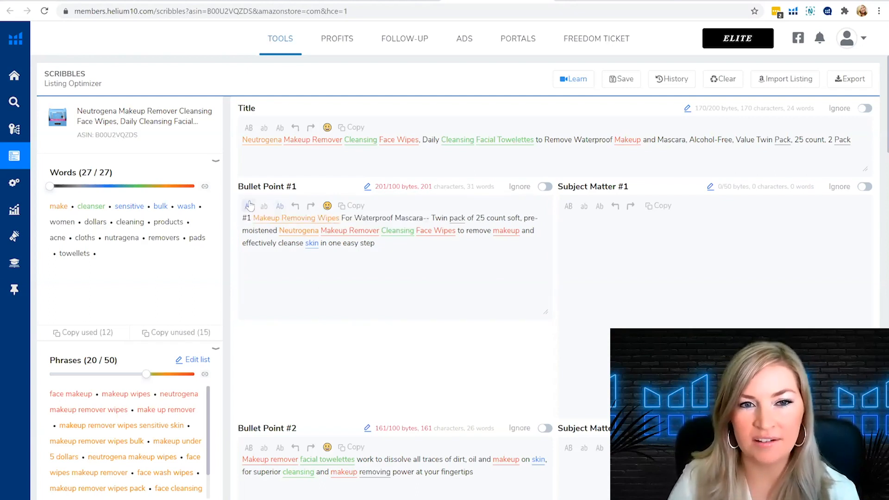
left_click(461, 263)
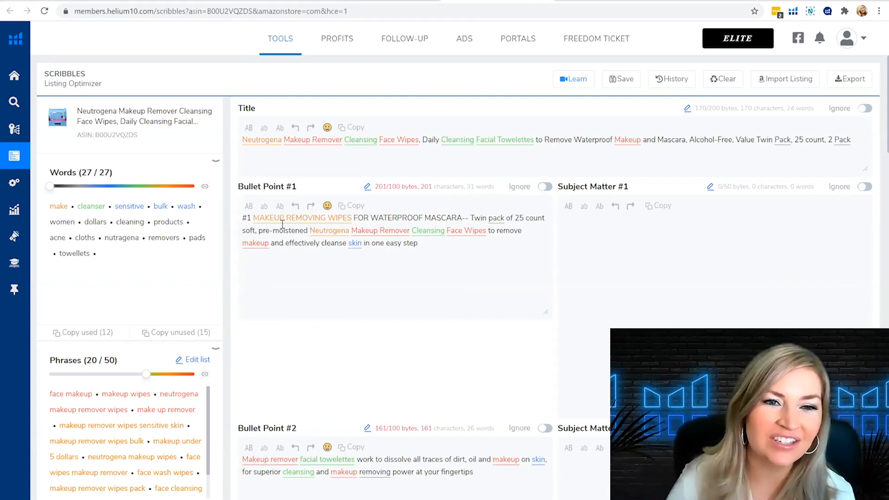
Step: Insert the heart-eyes emoji at the beginning of Bullet Point #1 and copy the bullet's full text
left_click(328, 207)
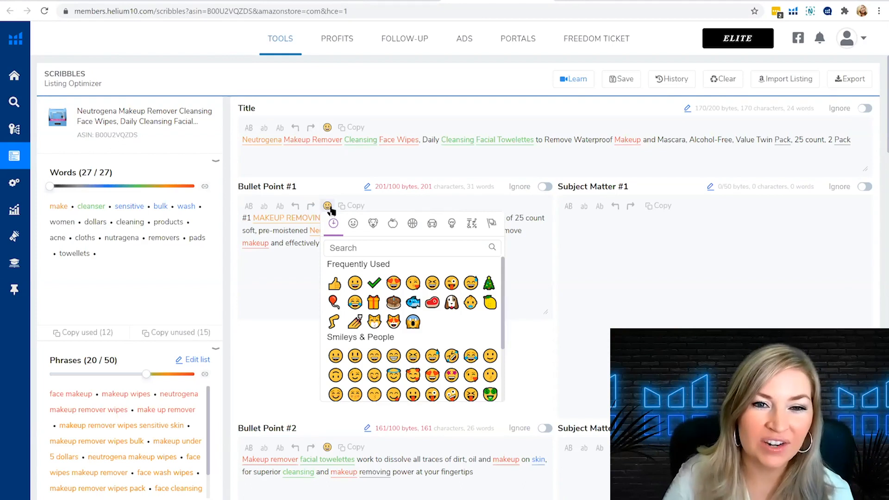
left_click(393, 283)
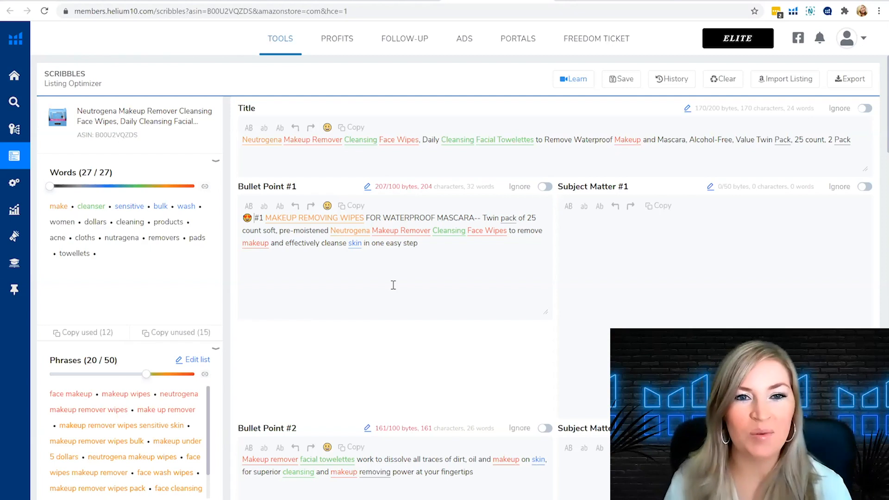
left_click(355, 209)
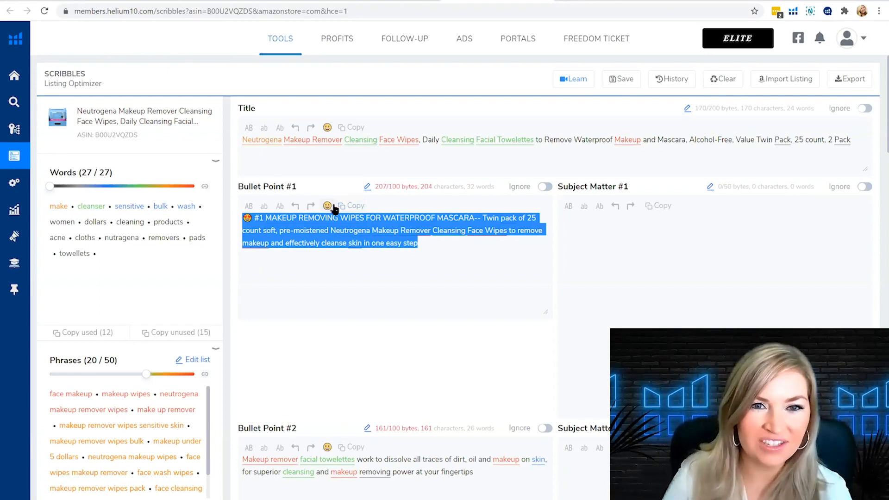
left_click(251, 218)
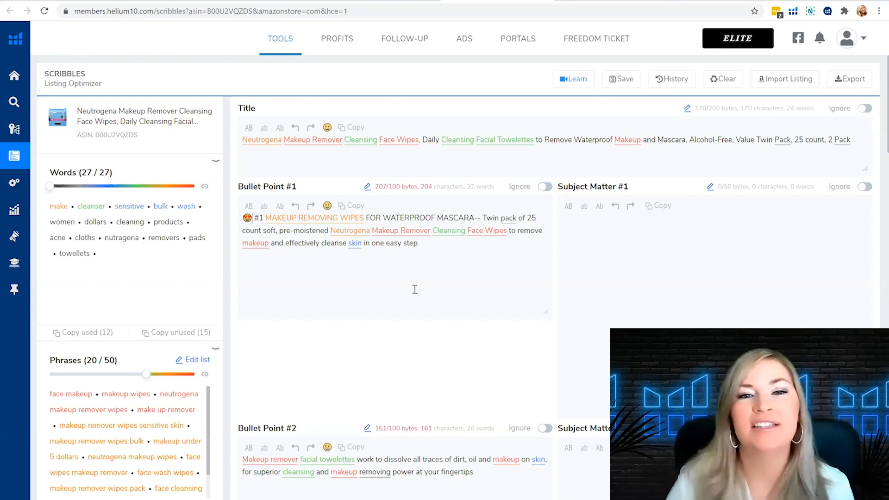
scroll(415, 289, "down", 4)
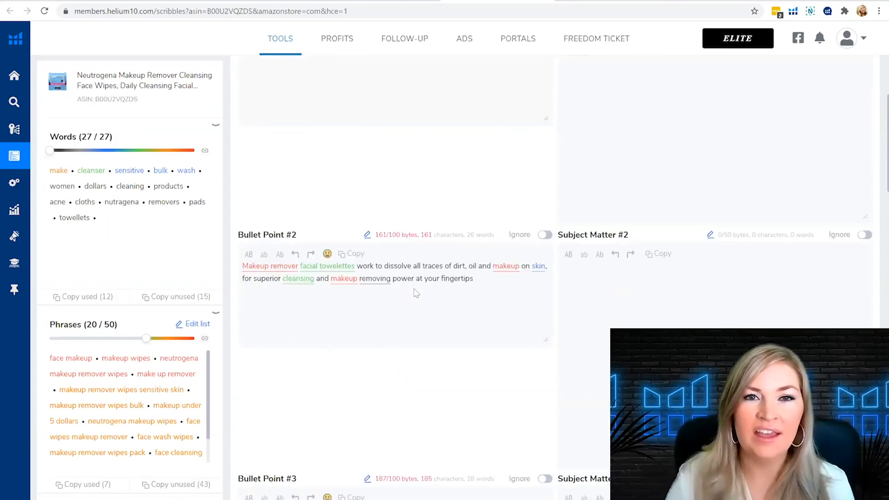
scroll(416, 293, "up", 2)
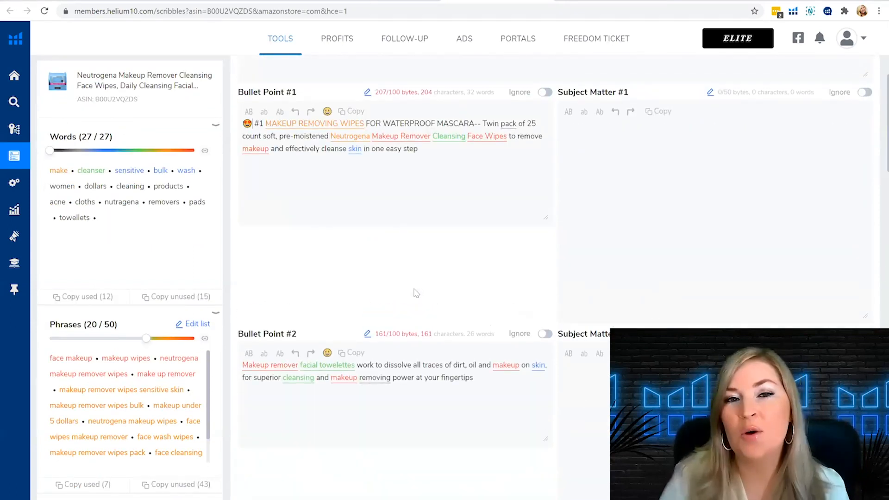
scroll(416, 293, "up", 2)
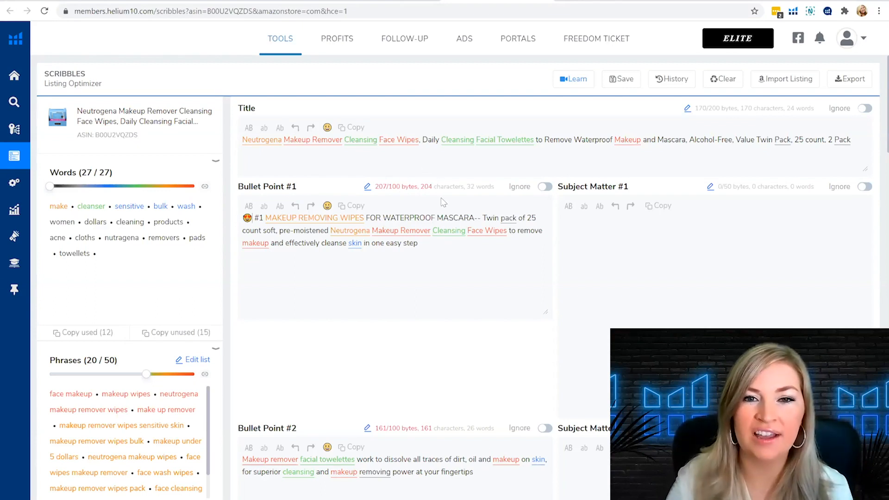
Step: Look over the listing copy from Bullet Point #1 down to the description
scroll(443, 202, "down", 15)
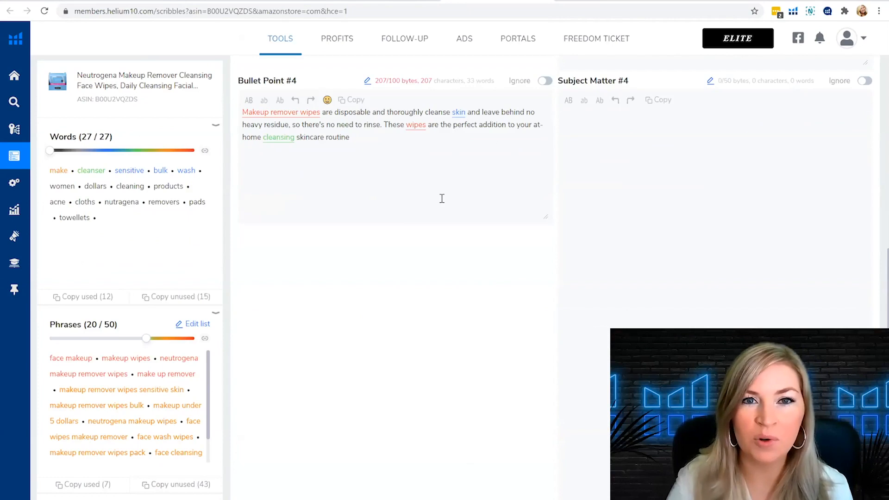
scroll(443, 202, "down", 7)
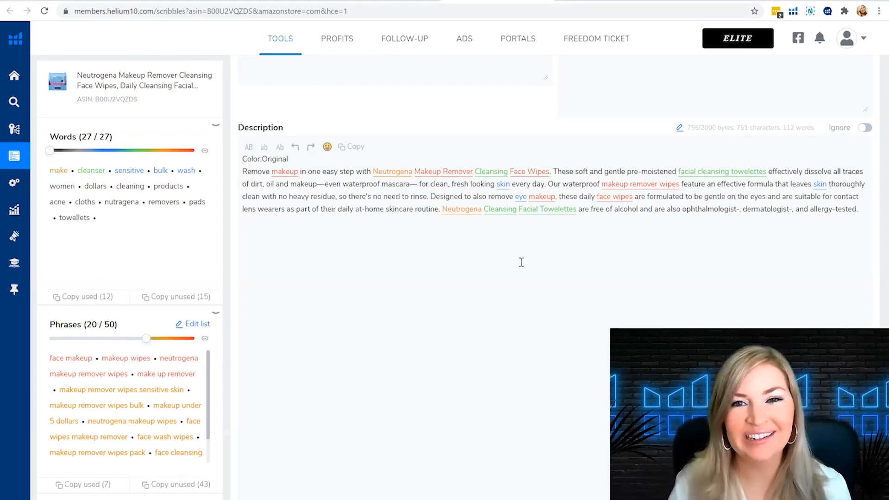
scroll(520, 262, "up", 1)
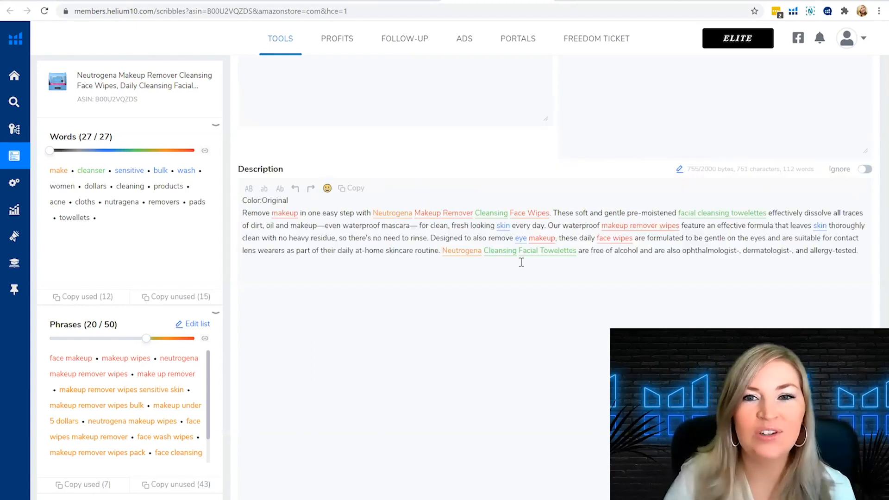
scroll(721, 182, "up", 20)
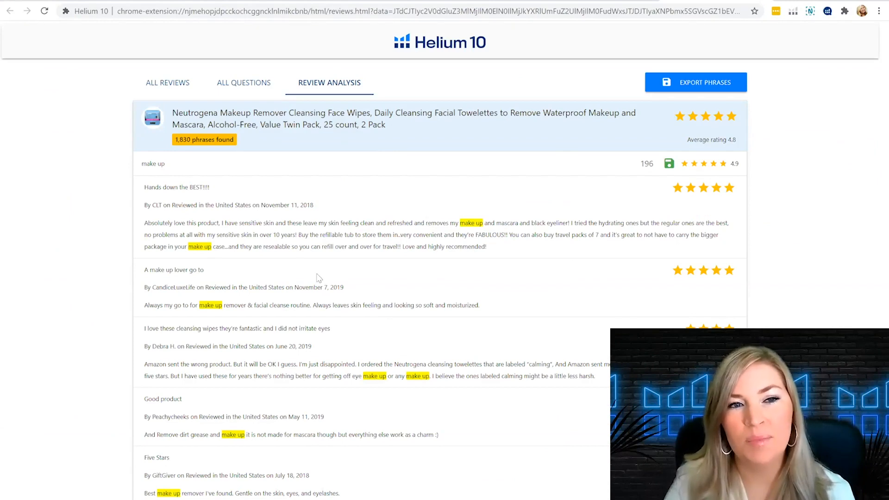
Step: In the Helium 10 review analysis, collapse the "make up" reviews and read the reviews mentioning "makeup off"
left_click(147, 170)
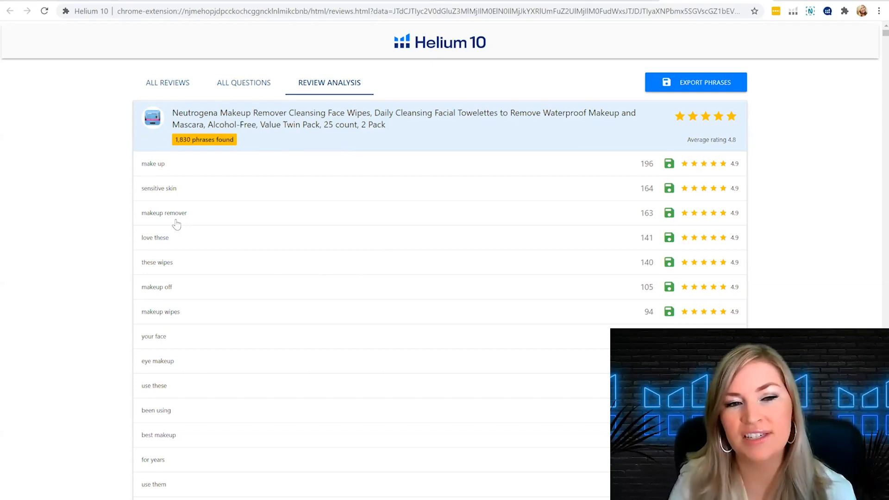
scroll(176, 225, "down", 2)
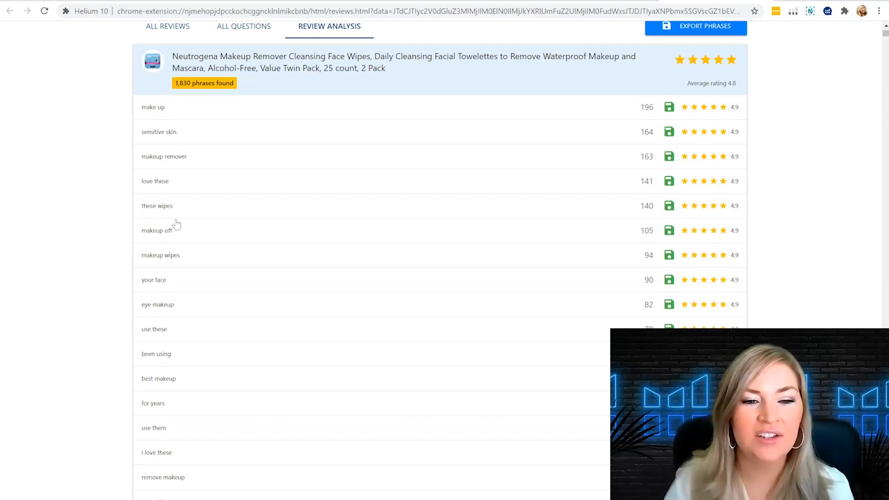
left_click(158, 231)
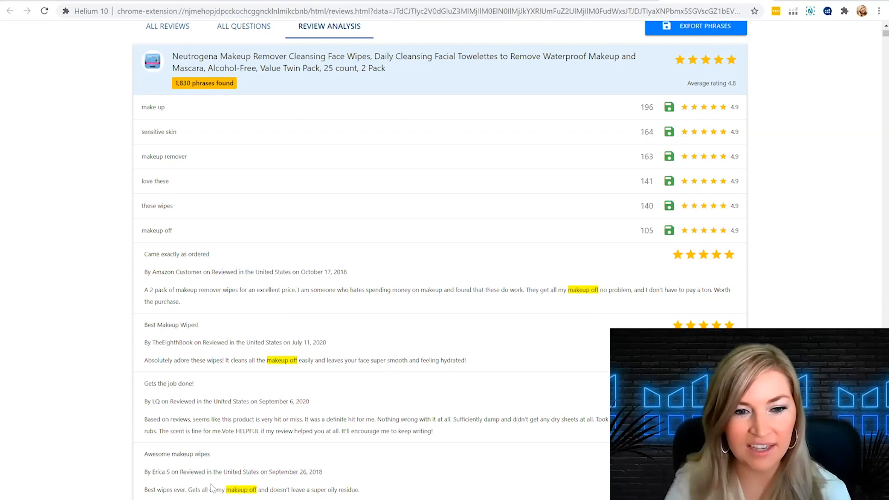
scroll(247, 462, "down", 1)
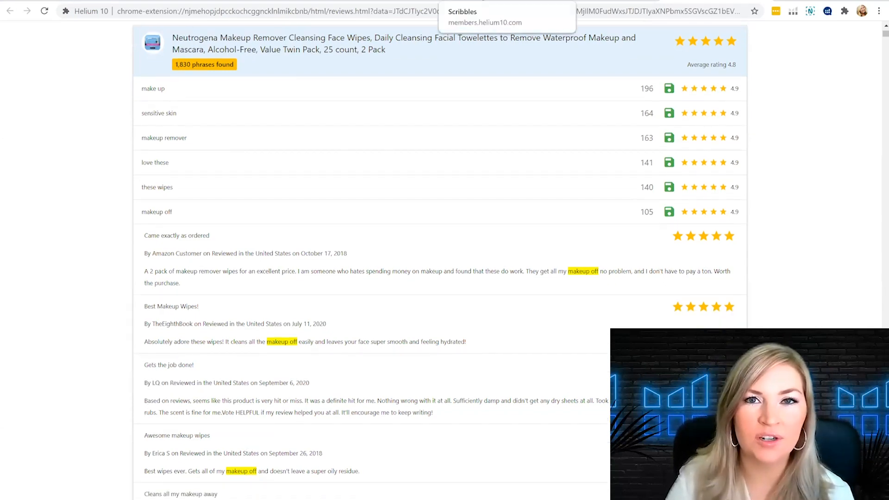
Step: Back in Scribbles, add the heading "MAKEUP COMES OFF EASY WITH OUT HARSH SCRUBBING--" at the start of Bullet Point #2
left_click(482, 0)
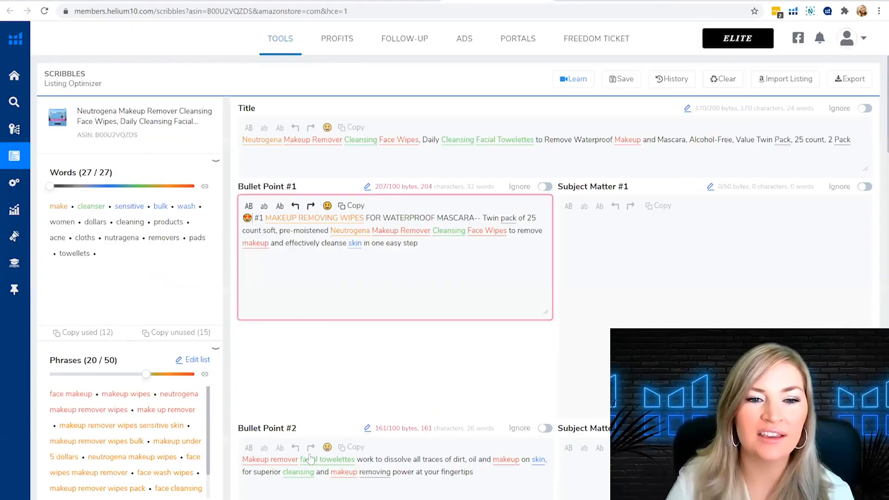
left_click(245, 460)
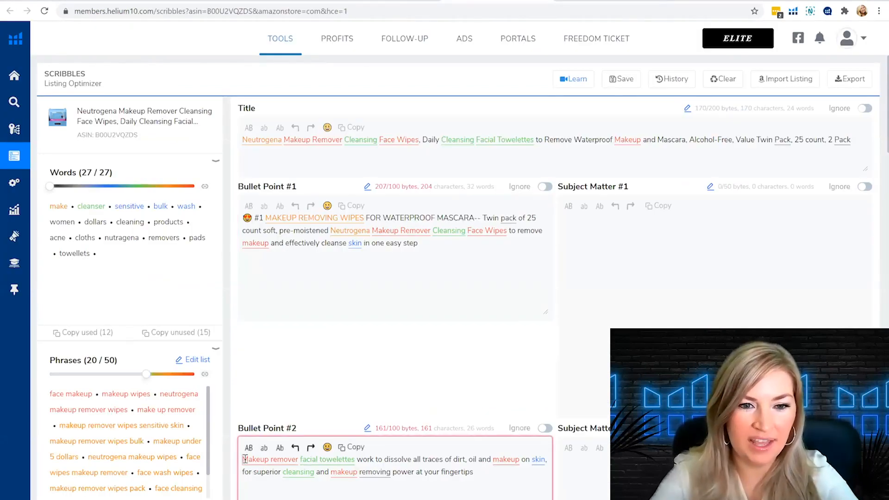
type("MAKEUP CLOTHS")
key("BackSpace")
key("BackSpace")
key("BackSpace")
key("BackSpace")
key("BackSpace")
type("OMES OFF EASY WITH OUT HARSH SCRUBBING--")
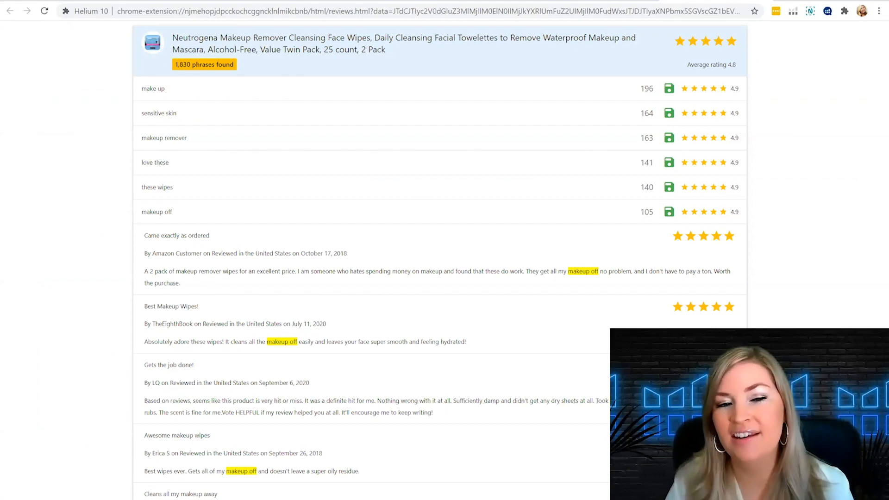
Step: In the review analysis, collapse the "makeup off" reviews and read the reviews mentioning "your face"
scroll(394, 238, "up", 2)
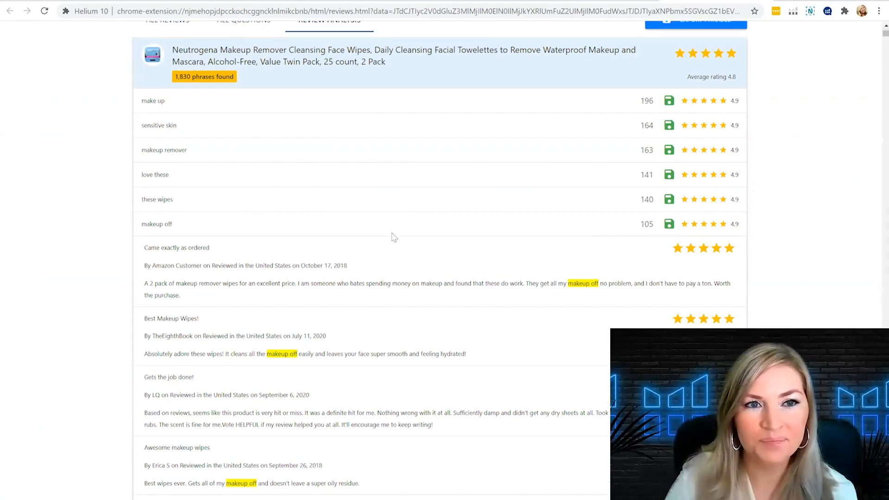
left_click(159, 287)
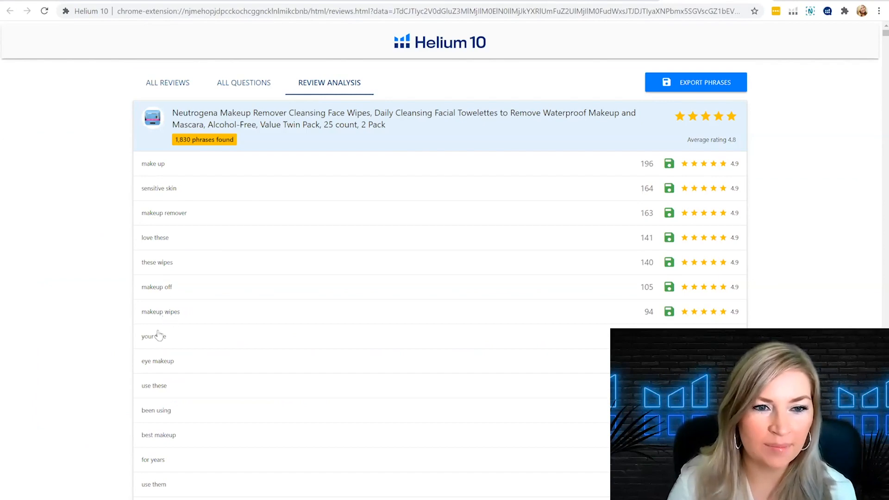
left_click(155, 338)
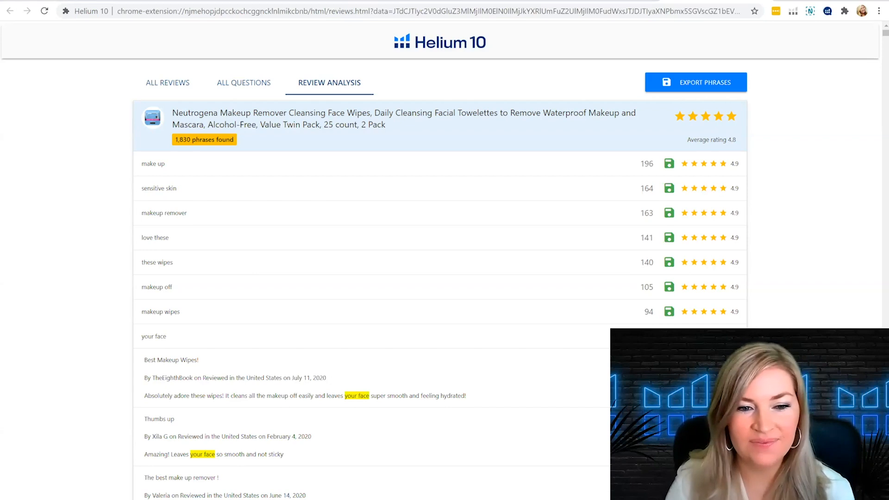
scroll(440, 259, "down", 2)
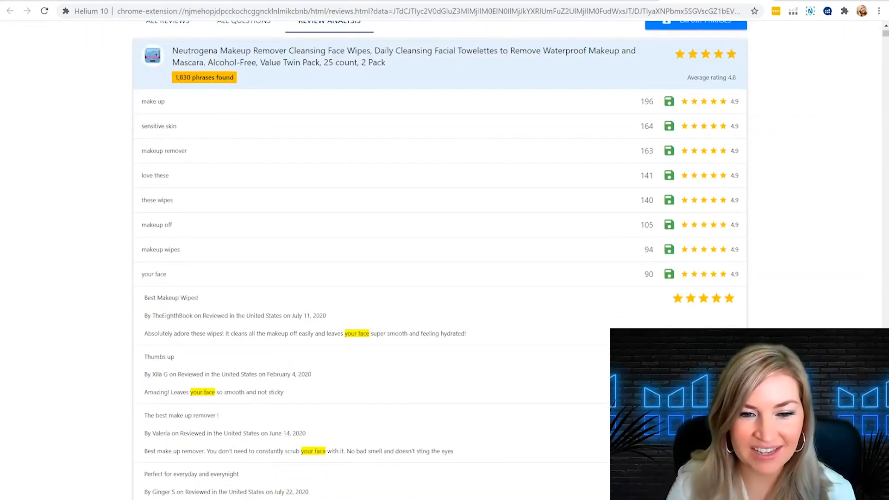
scroll(279, 462, "down", 3)
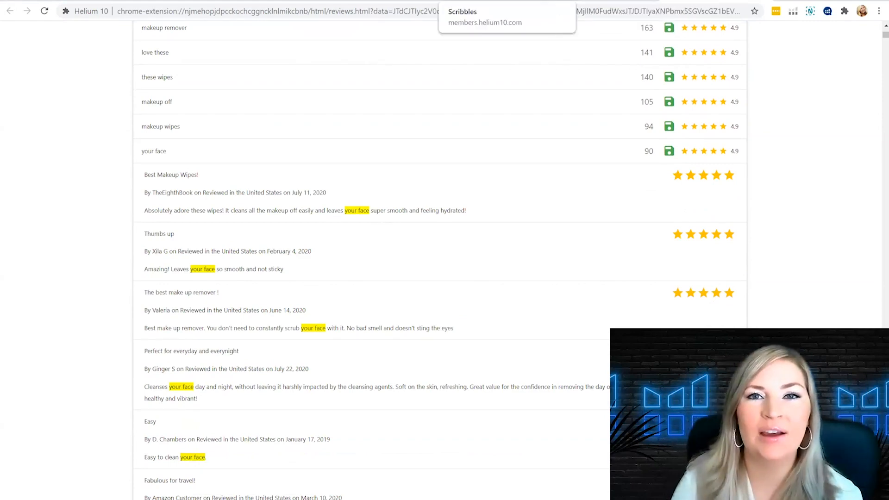
Step: Return to Scribbles and add the heading "LEAVES YOUR FACE ULTRA CLEAN AND SMOOTH--" at the start of Bullet Point #3
left_click(490, 1)
scroll(385, 279, "down", 7)
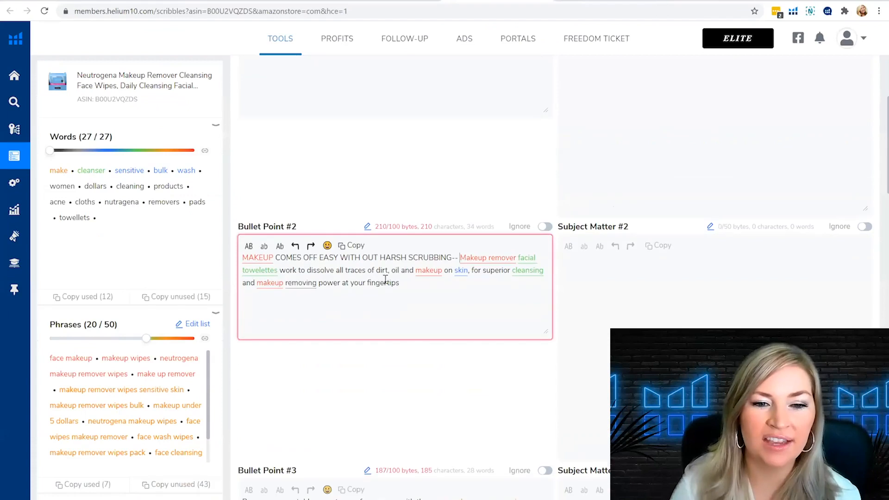
left_click(244, 311)
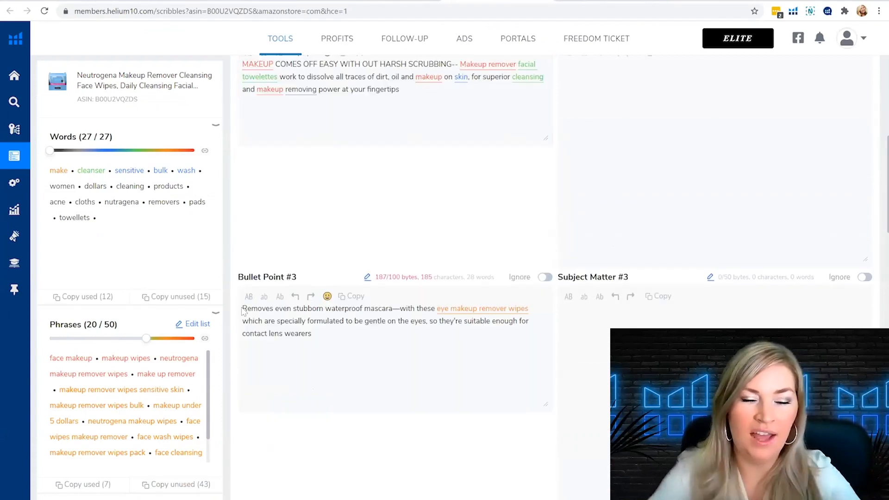
left_click(246, 309)
type("LEAVES YOUR FACE")
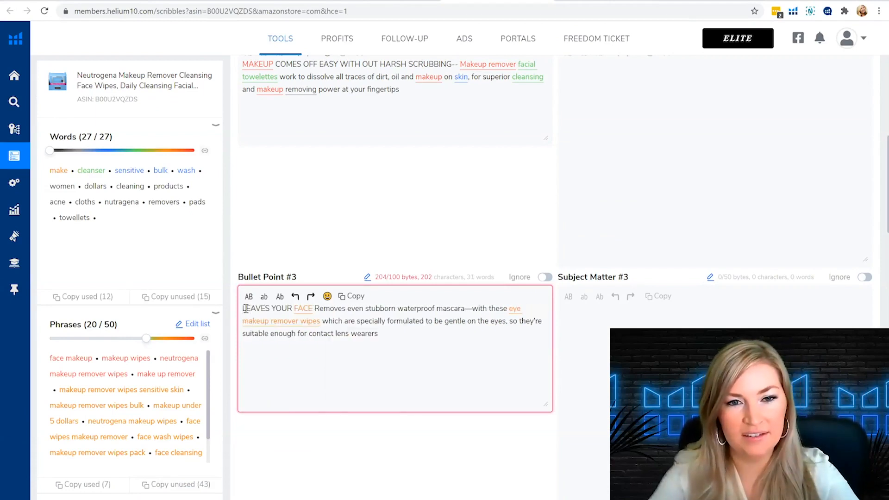
type(" ULTRA CLEAN")
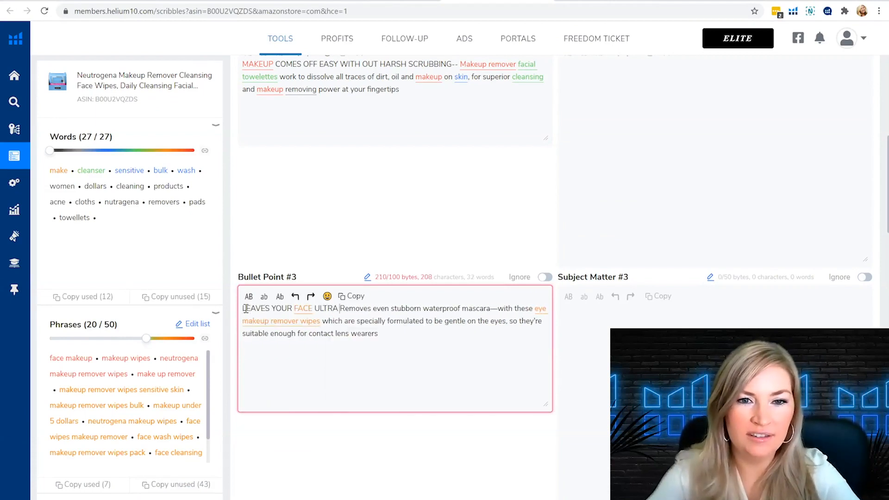
type(" AND SMOOTH-")
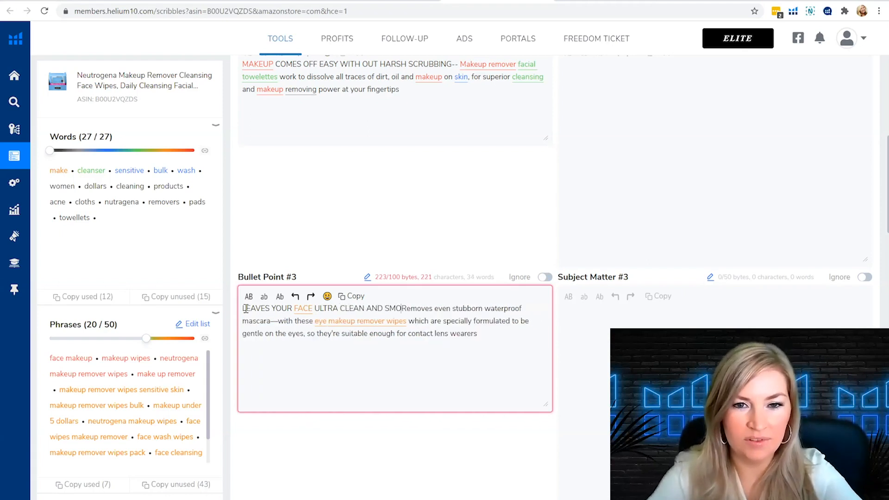
type("-")
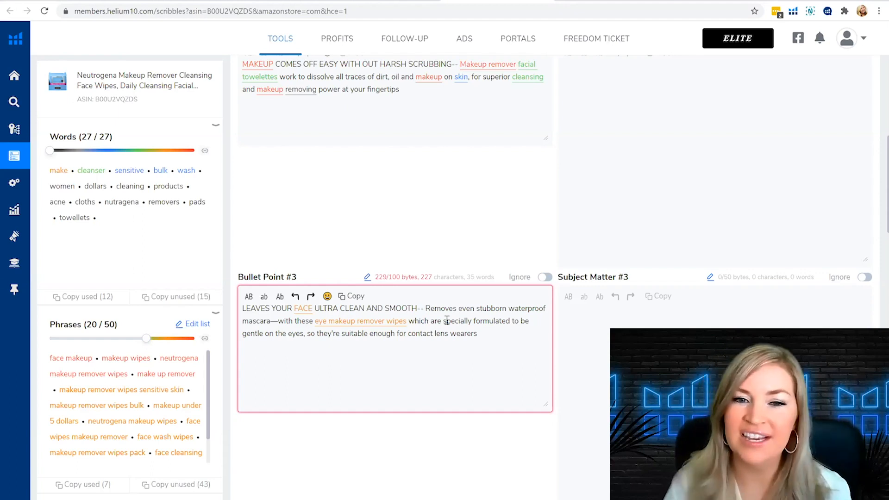
scroll(444, 322, "down", 5)
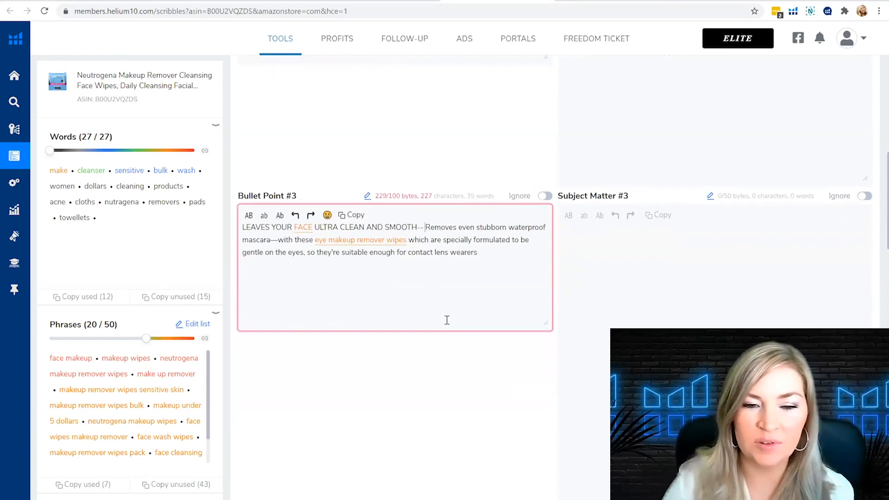